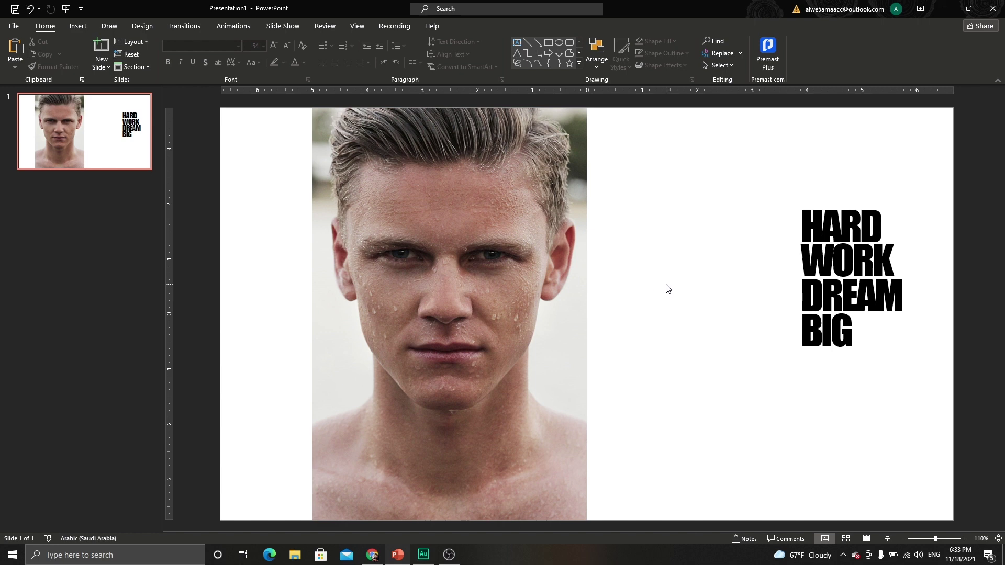
click(809, 231)
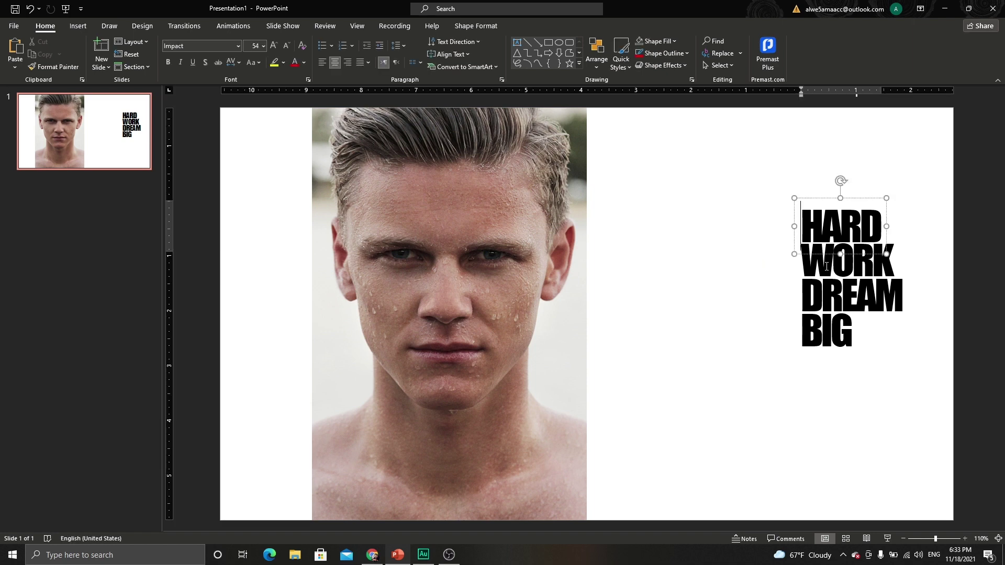
click(749, 230)
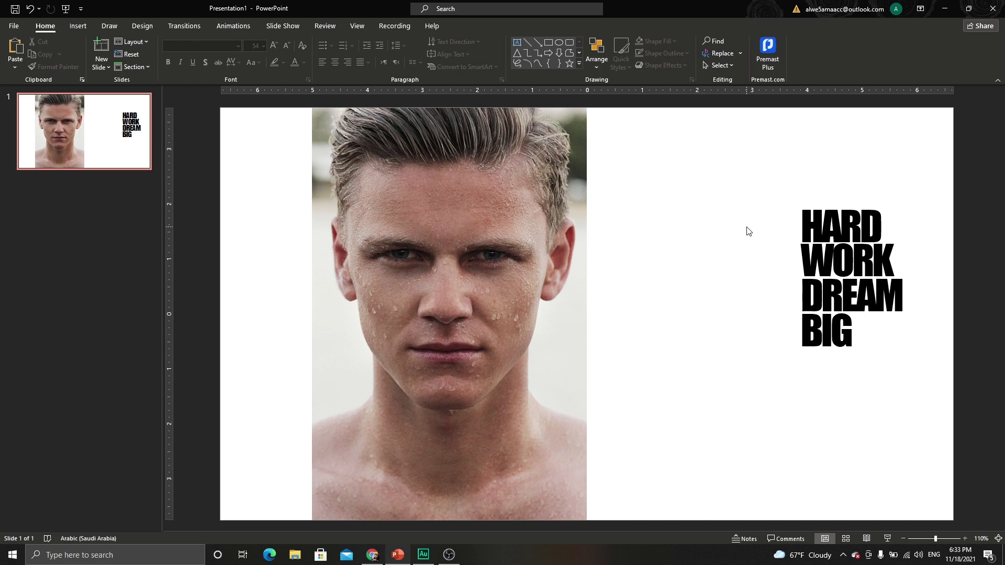
click(838, 246)
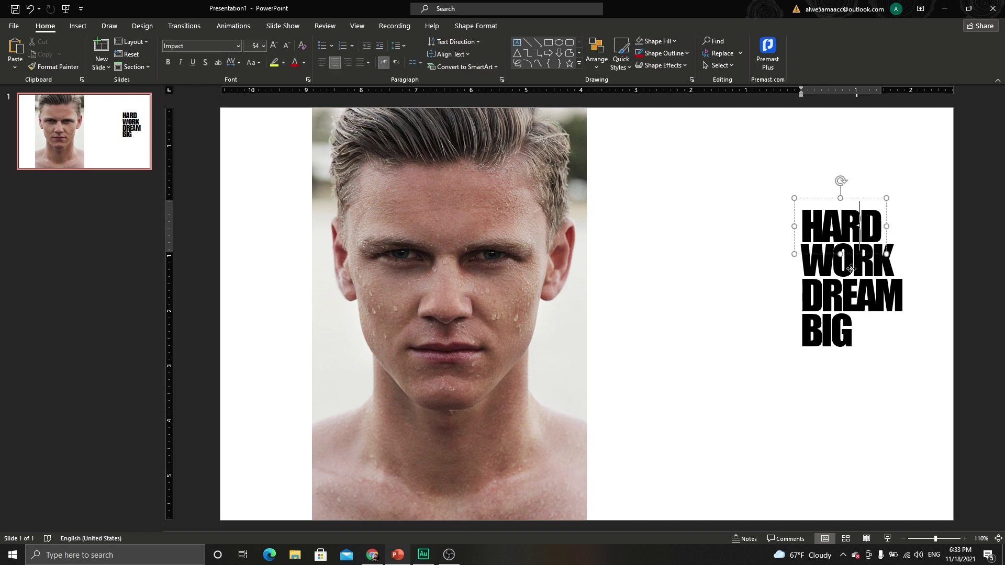
click(833, 296)
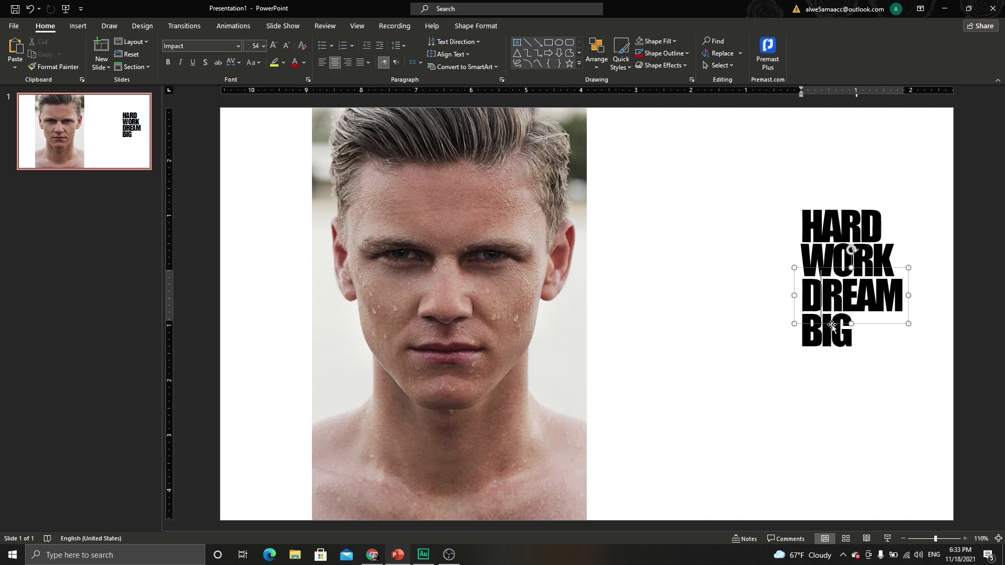
click(741, 320)
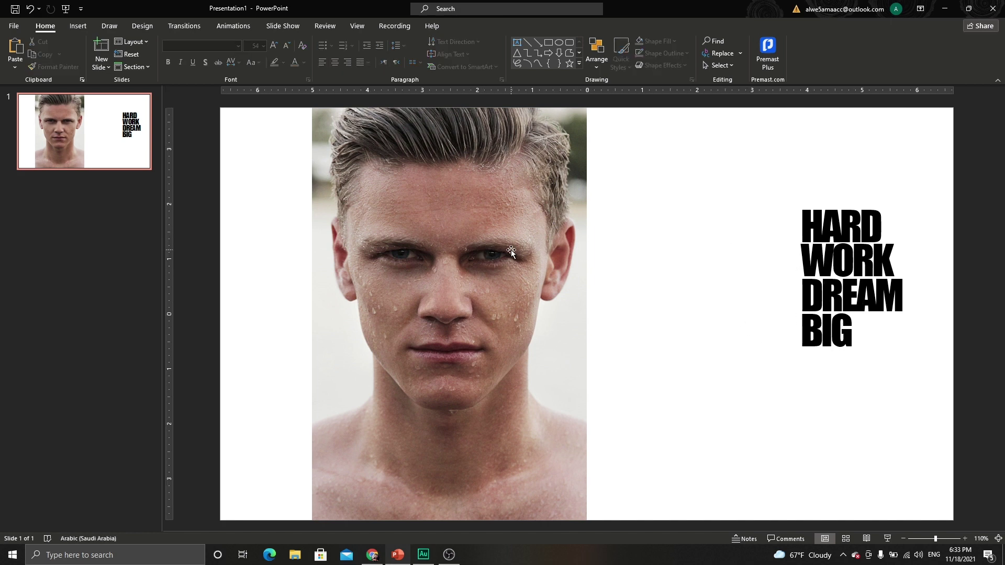
click(573, 249)
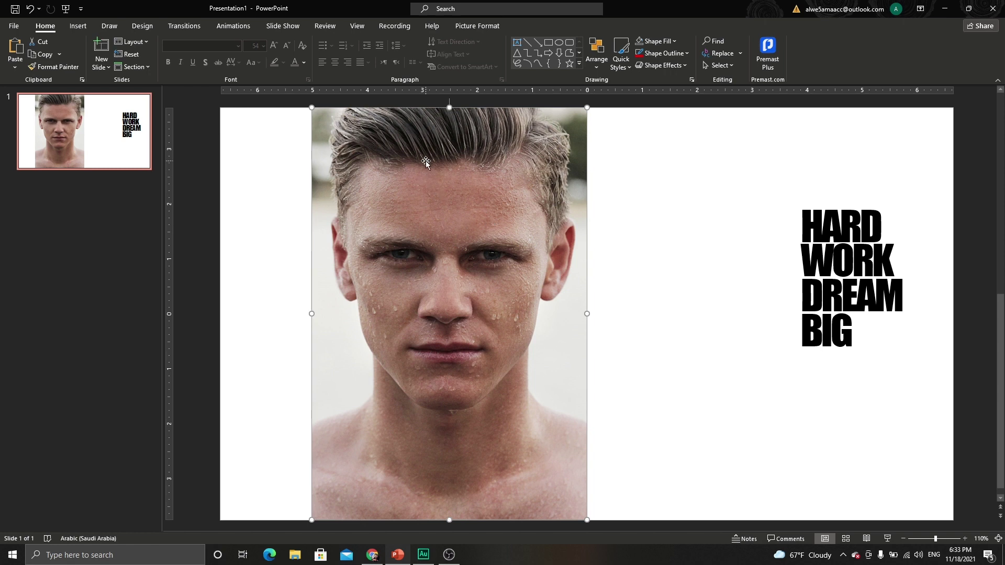
Step: Crop the face photo to a 1:1 square, shifting the image down to frame the face
click(469, 26)
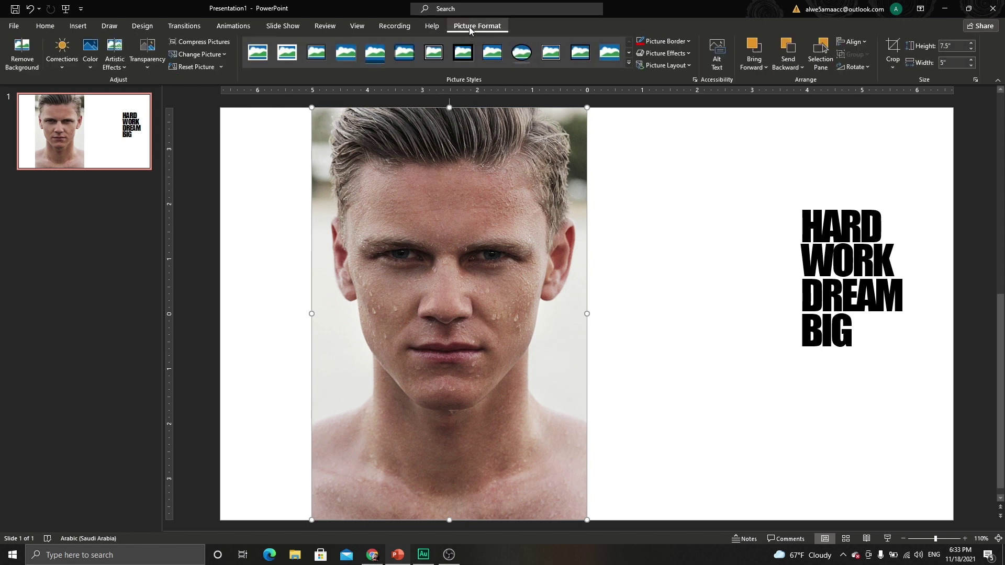
click(893, 67)
mouse_move(919, 111)
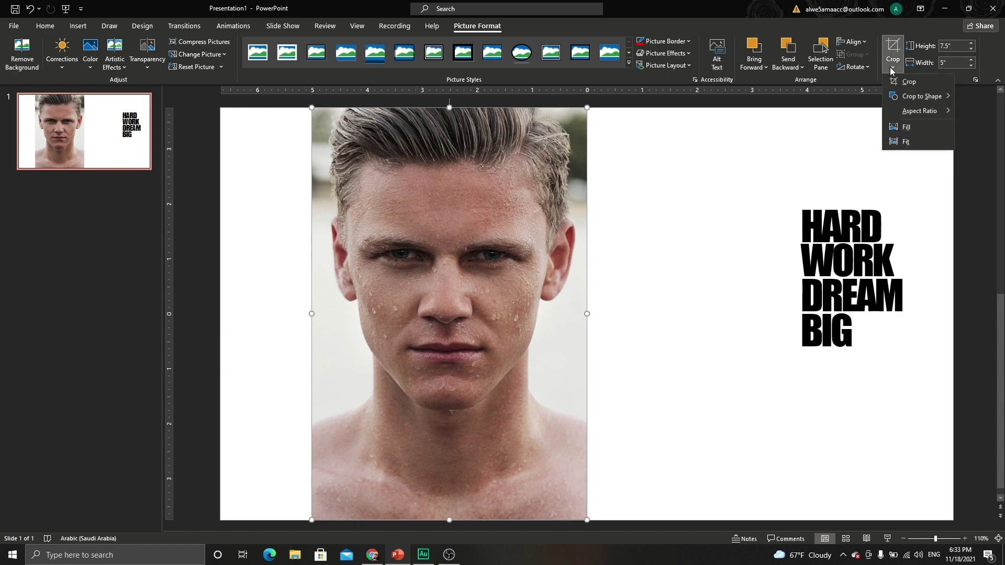
click(977, 128)
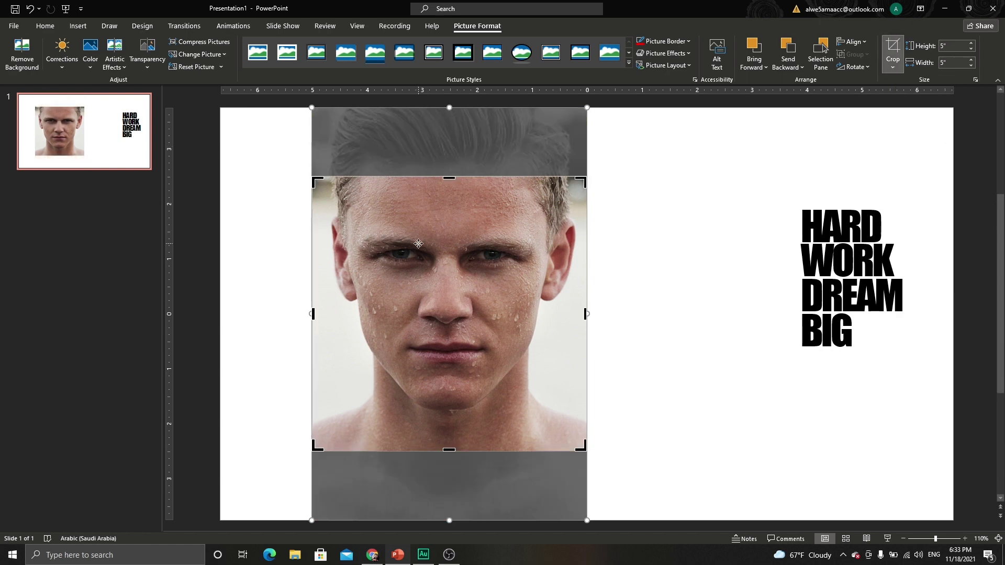
mouse_move(458, 246)
mouse_down()
mouse_move(458, 292)
mouse_move(458, 277)
mouse_up()
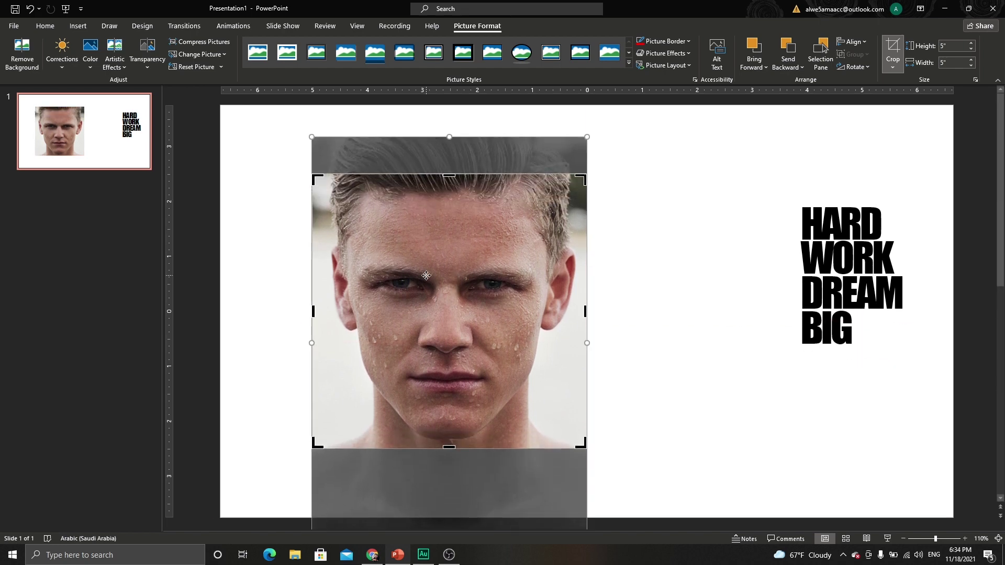
click(234, 199)
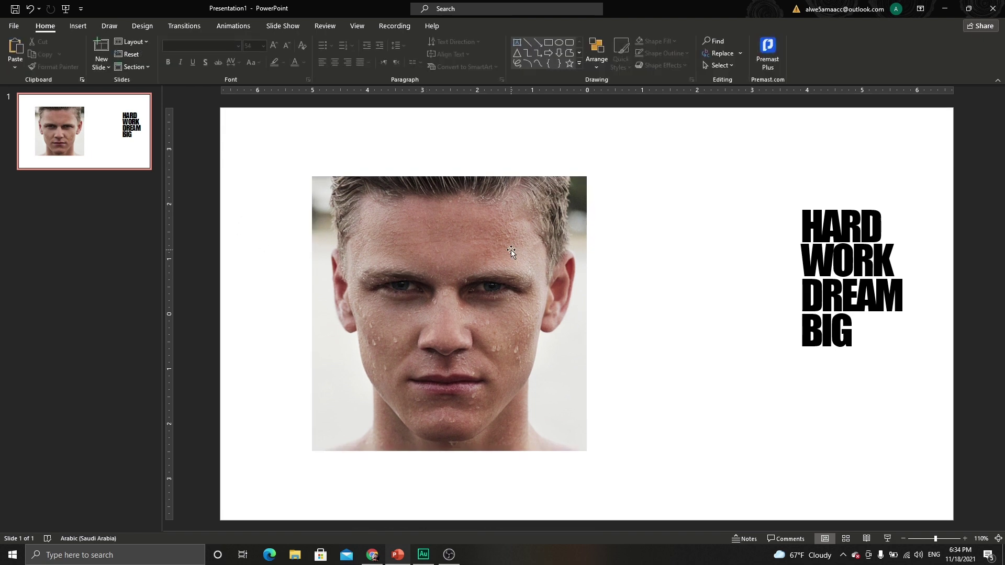
Step: Enlarge the square face photo to 6.22 inches and align it center and middle on the slide
drag(511, 250, 649, 211)
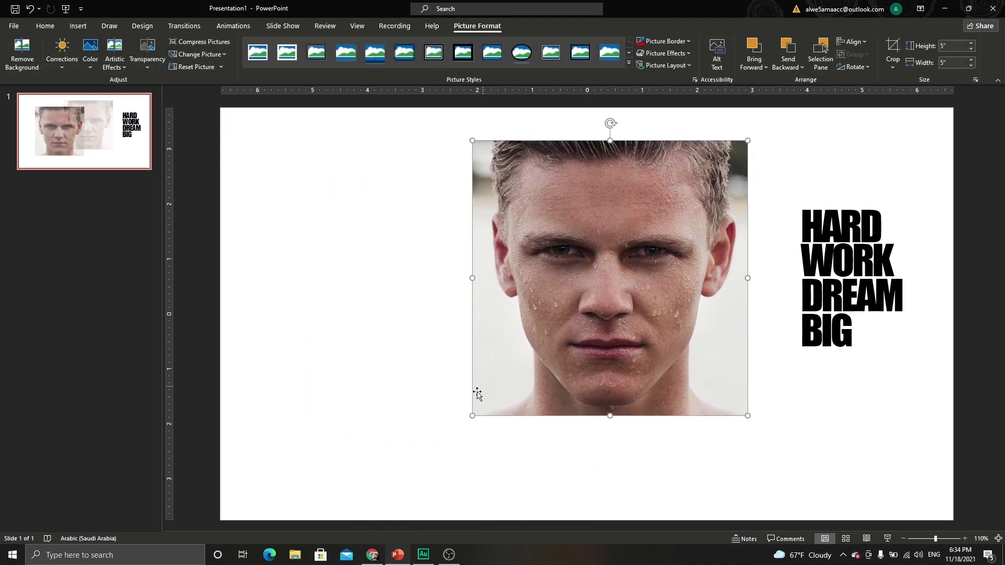
mouse_move(473, 416)
mouse_down()
mouse_move(410, 456)
mouse_move(406, 483)
mouse_up()
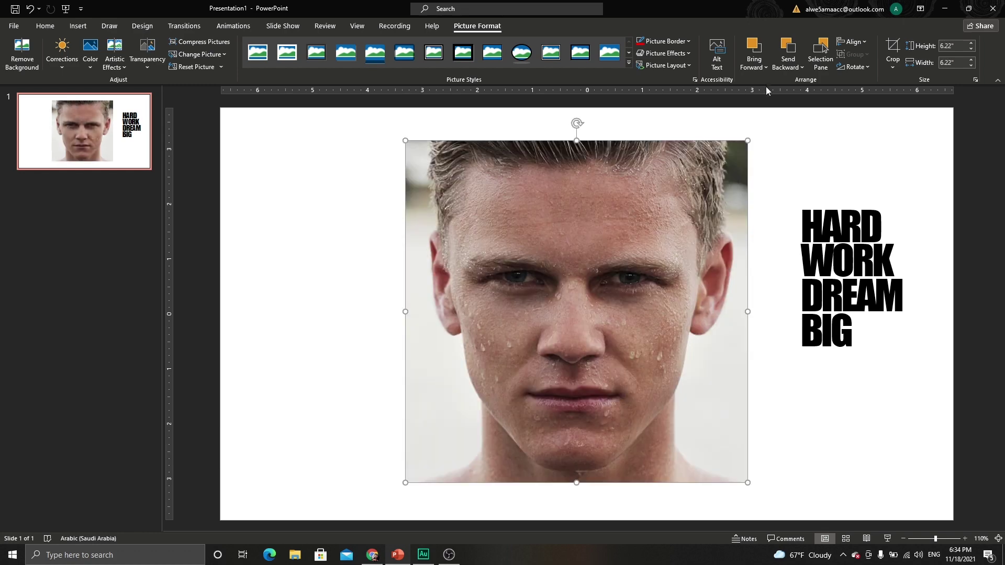
click(861, 46)
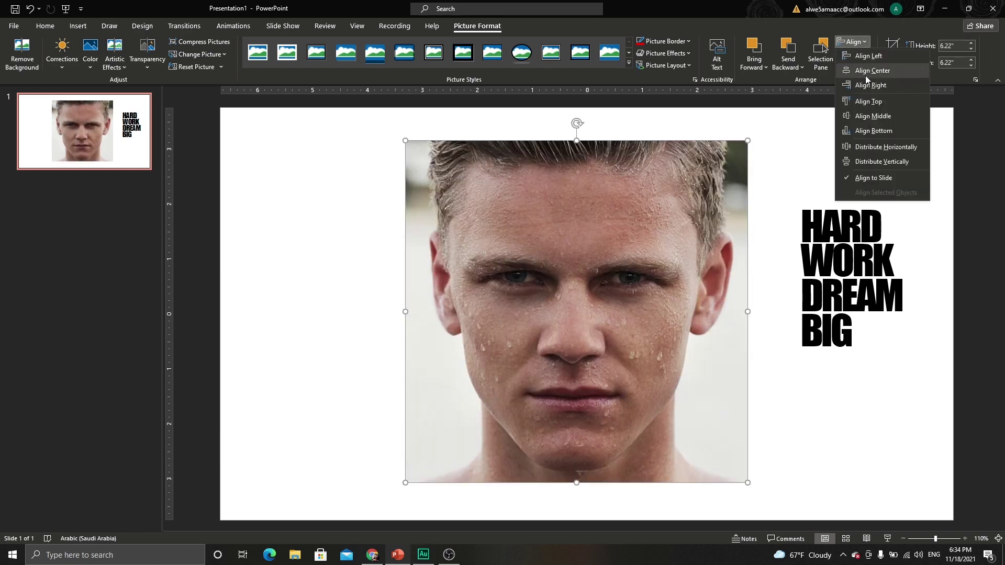
click(872, 70)
click(854, 42)
click(872, 116)
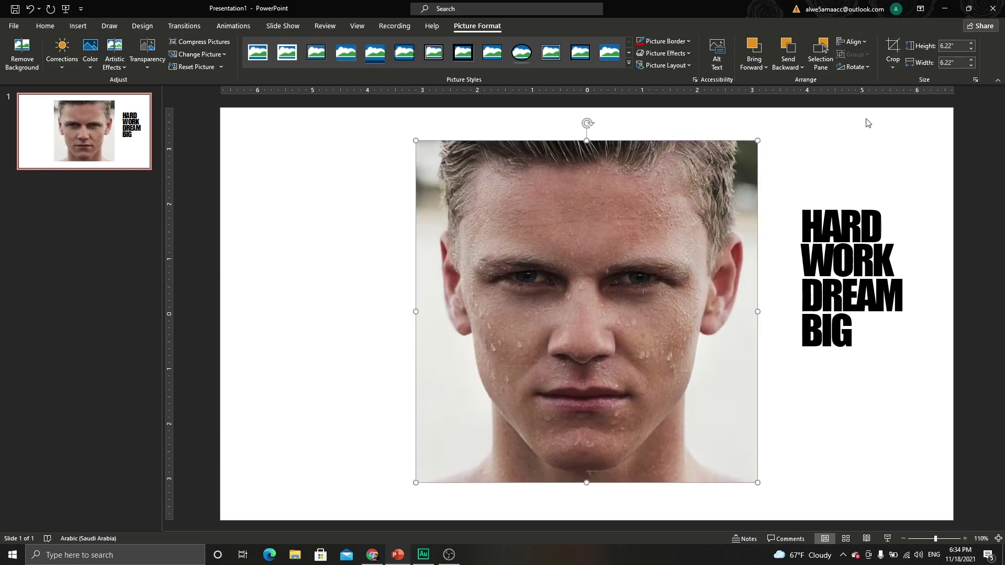
click(351, 221)
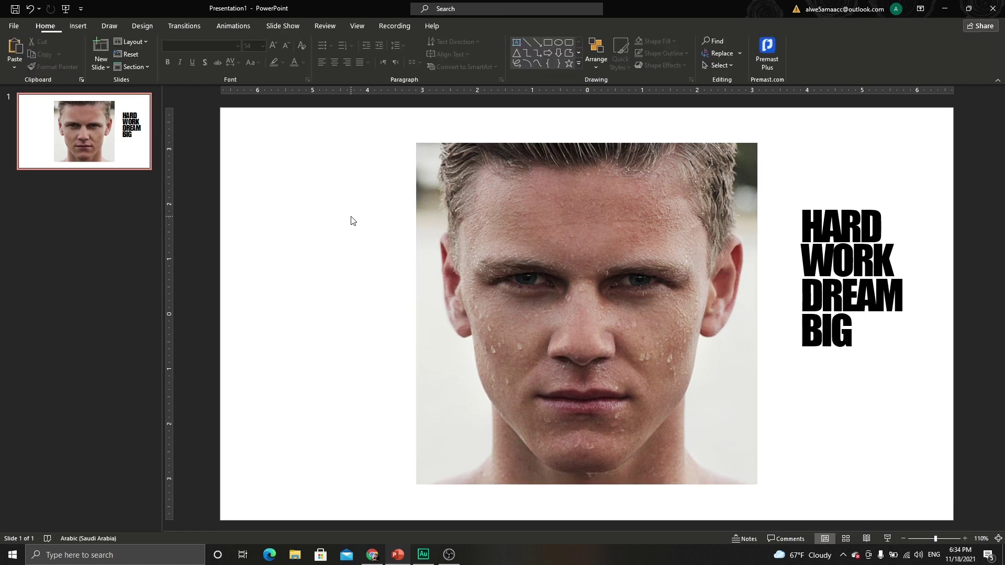
Step: Set the slide background to a picture fill using the grungy brown paper texture image
right_click(297, 207)
click(328, 313)
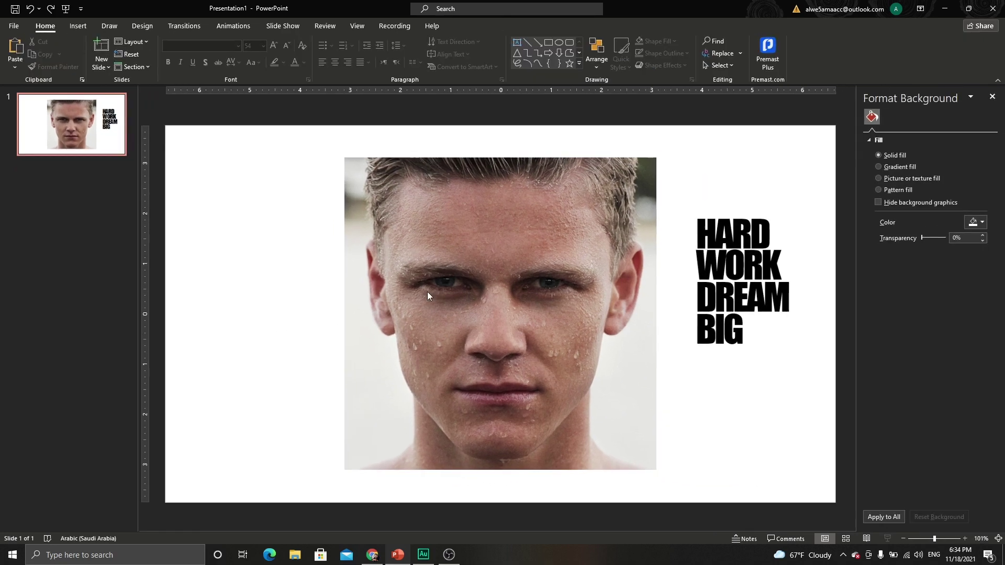
click(897, 178)
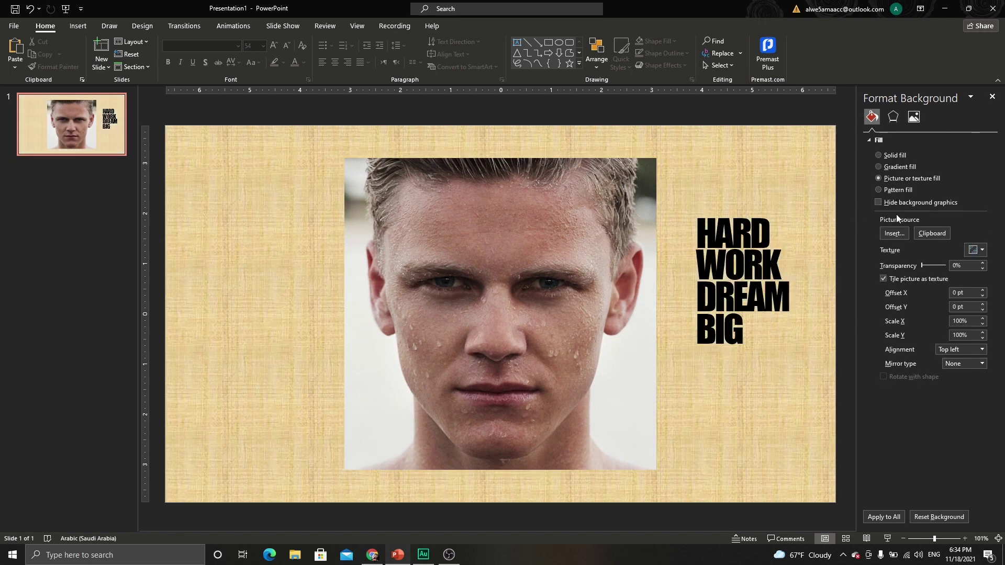
click(894, 233)
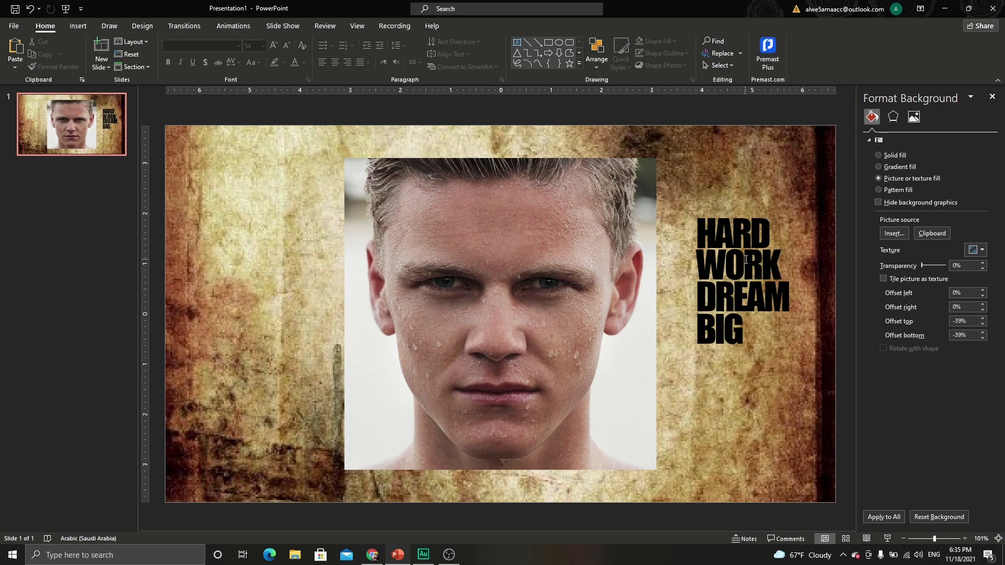
Step: Draw a 6.22 by 3.32 inch rectangle over the right half of the face photo
click(78, 29)
click(168, 68)
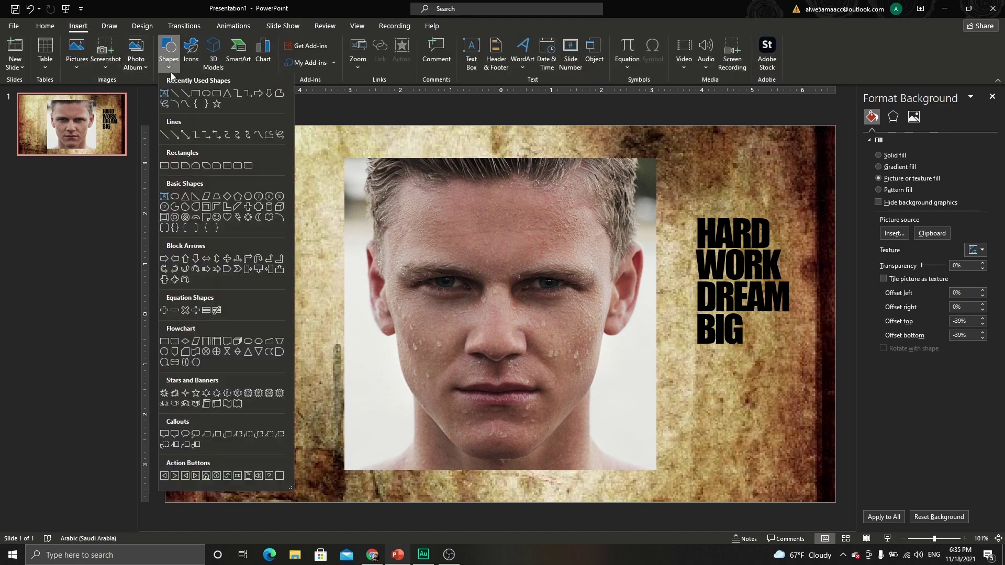
click(196, 96)
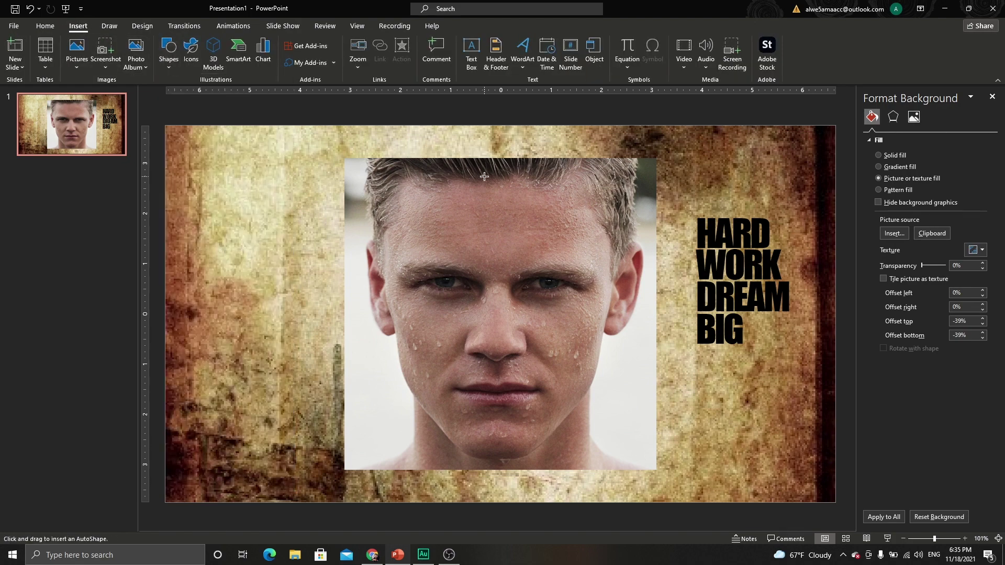
drag(490, 159, 657, 470)
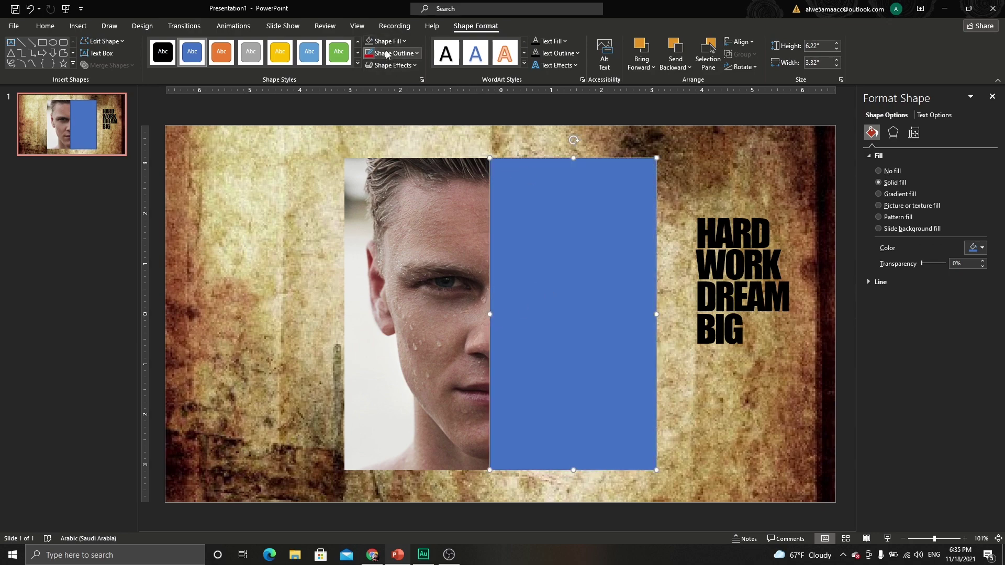
Step: Remove the rectangle's outline and fill it with pale cream sampled from the background using the eyedropper
click(386, 53)
click(385, 195)
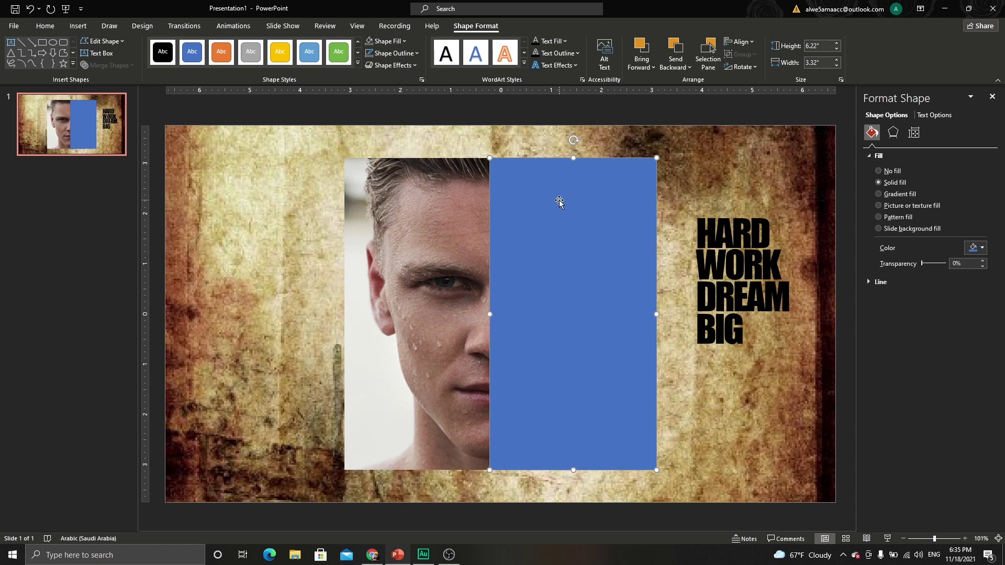
click(387, 42)
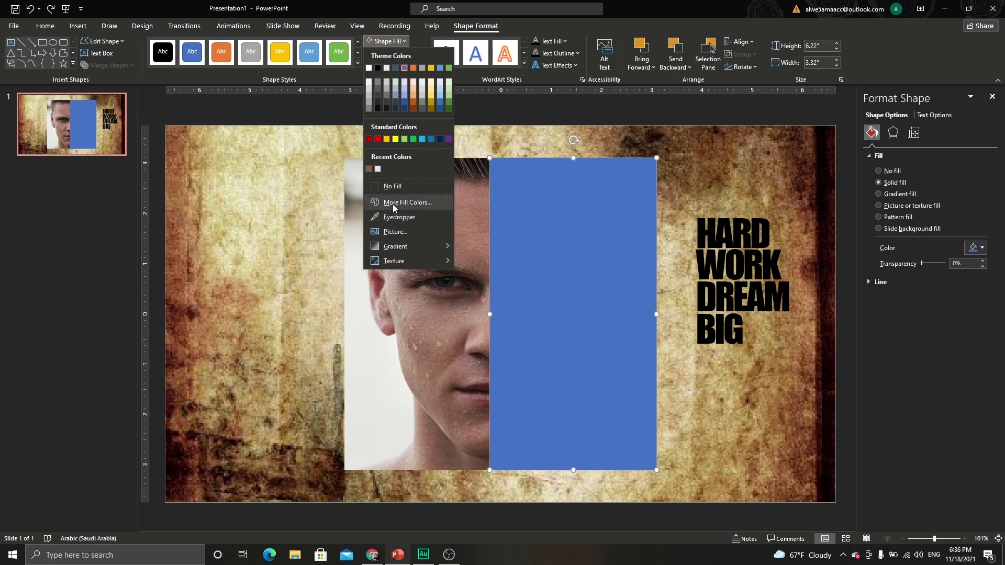
click(398, 217)
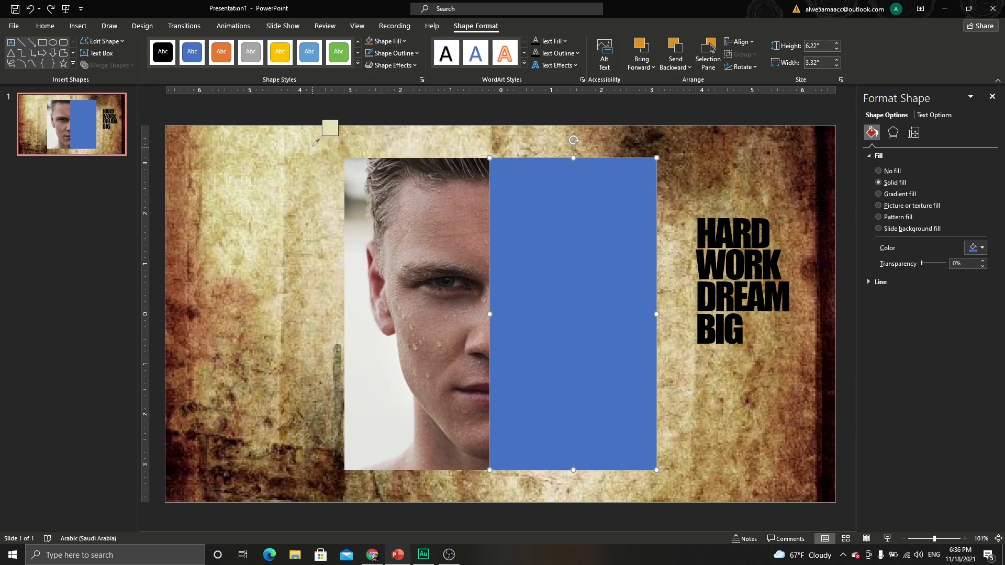
click(299, 144)
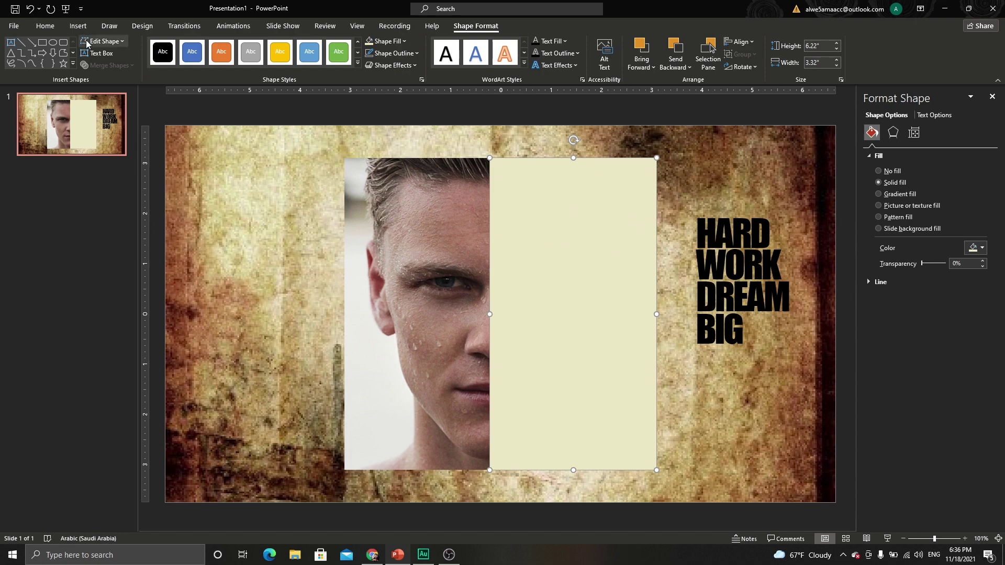
click(78, 25)
Step: Draw a circle and position it over the cream panel's top-right corner
click(169, 55)
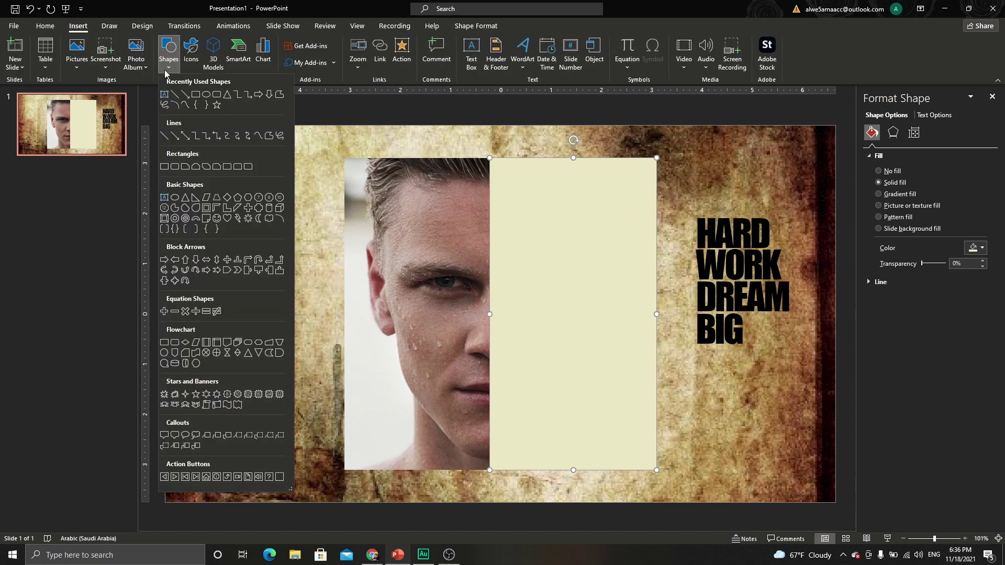
click(205, 99)
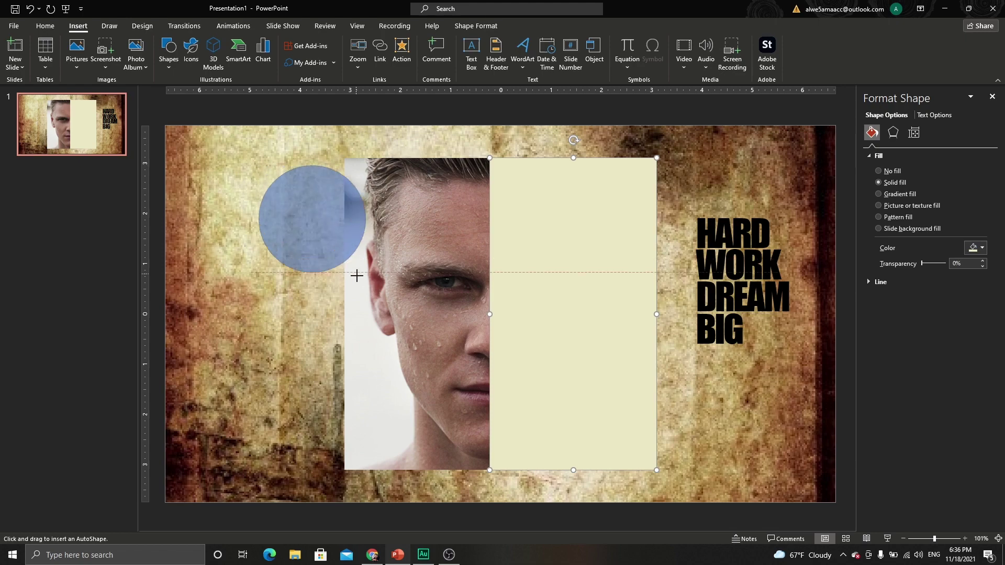
drag(258, 165, 382, 287)
drag(468, 216, 620, 188)
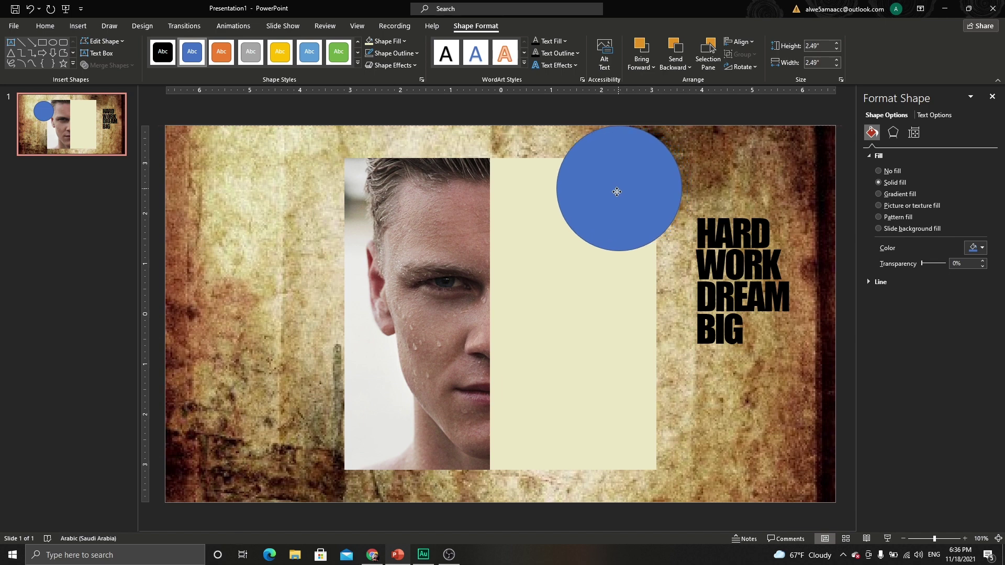
drag(620, 188, 610, 188)
Step: Subtract the circle from the cream panel with Merge Shapes > Subtract
click(530, 268)
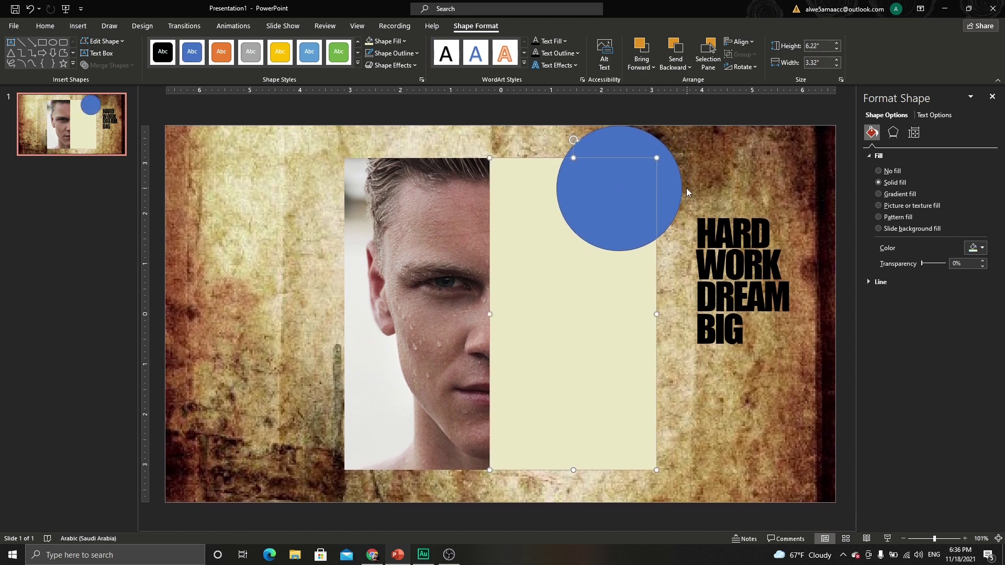
shift+click(584, 178)
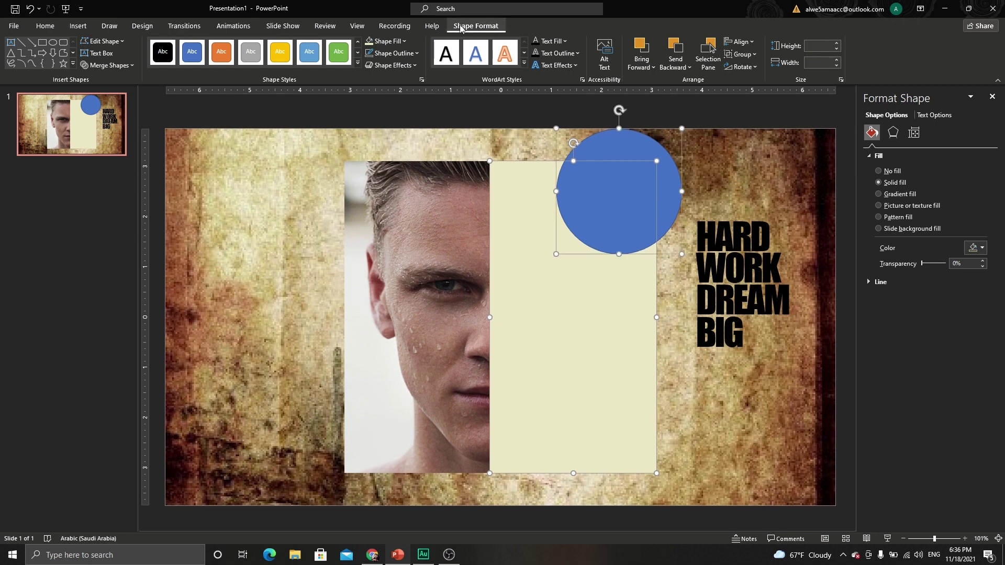
click(108, 65)
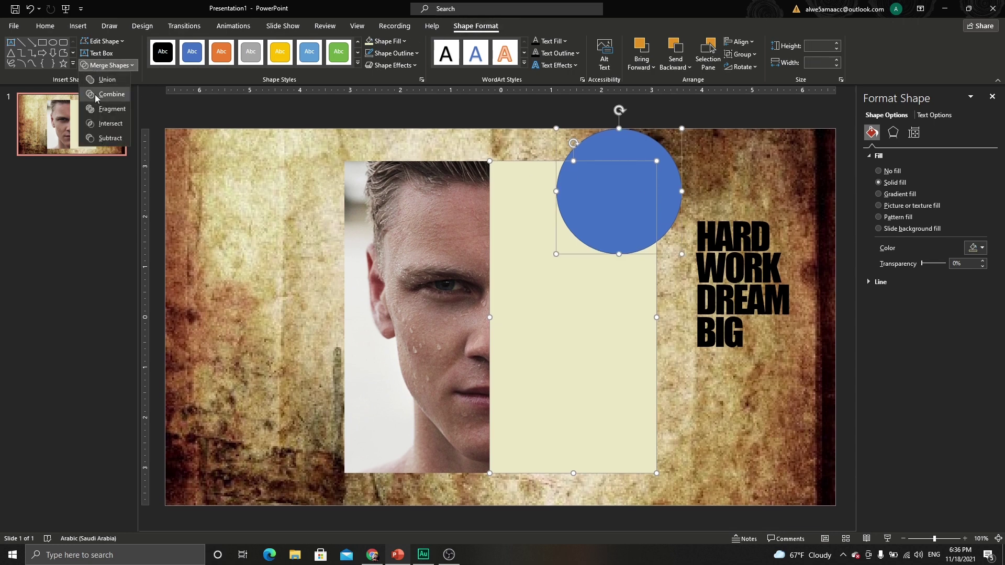
click(100, 141)
click(283, 183)
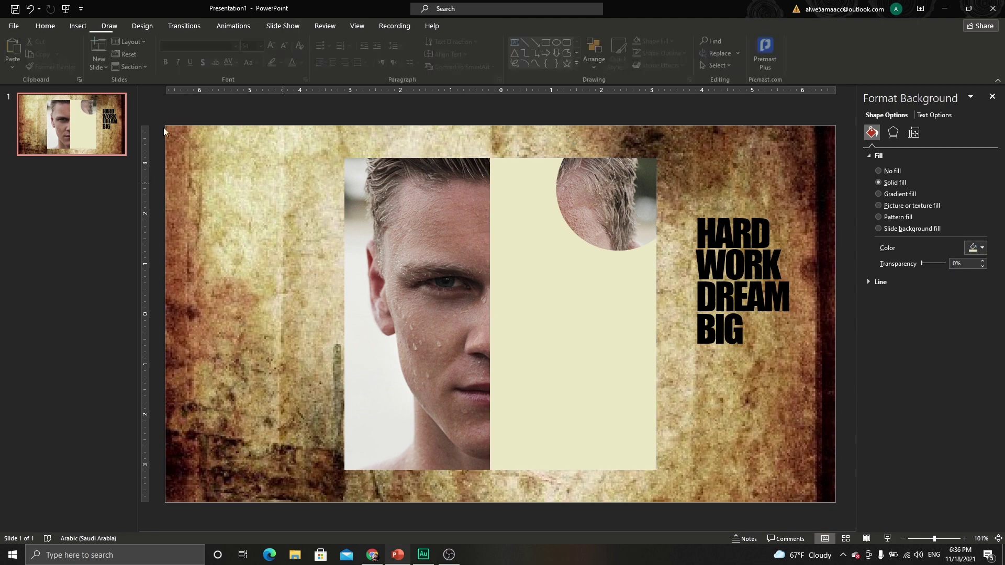
click(78, 26)
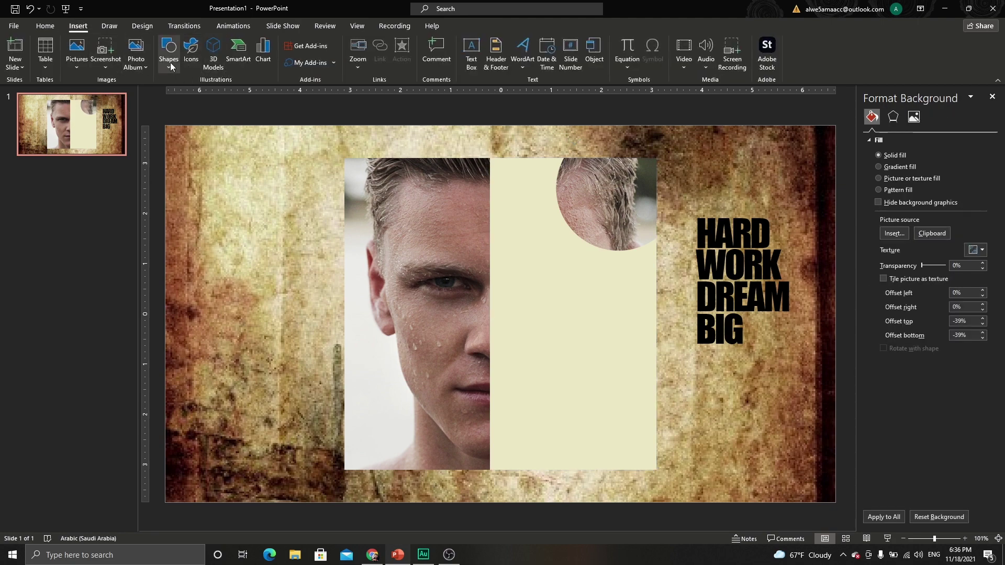
click(169, 63)
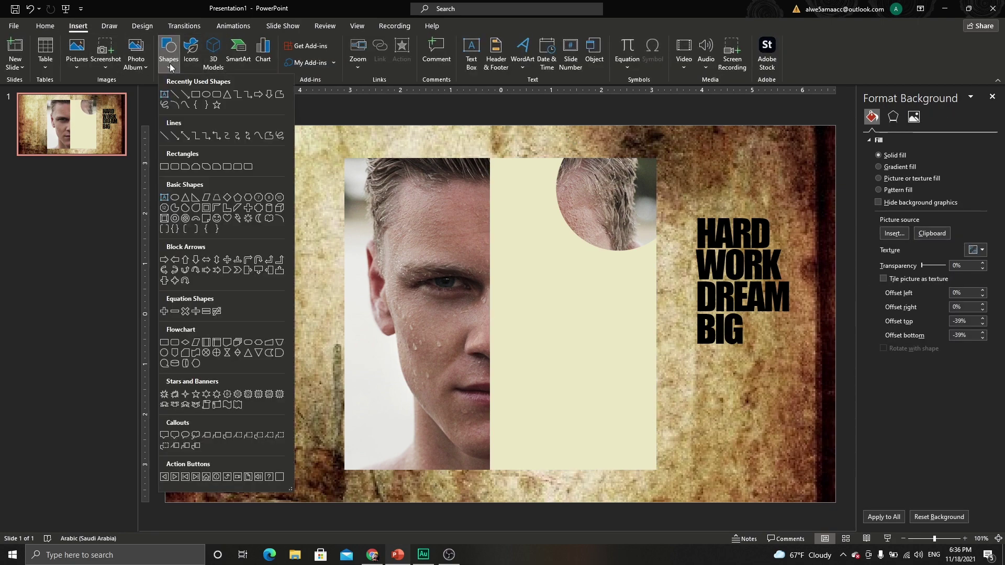
Step: Draw a new circle and move it to the bottom of the face photo
click(208, 96)
drag(212, 185, 327, 298)
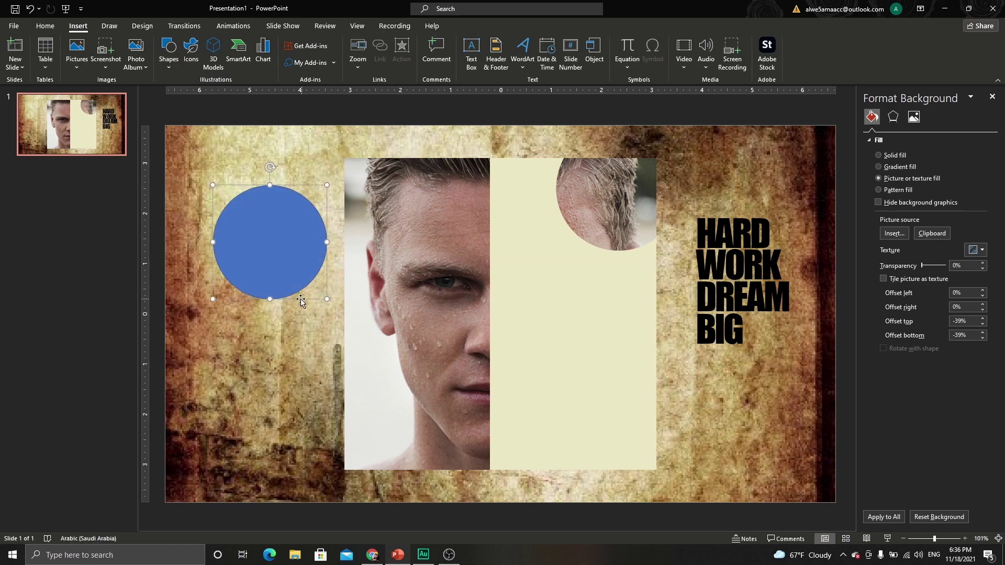
drag(270, 233, 369, 434)
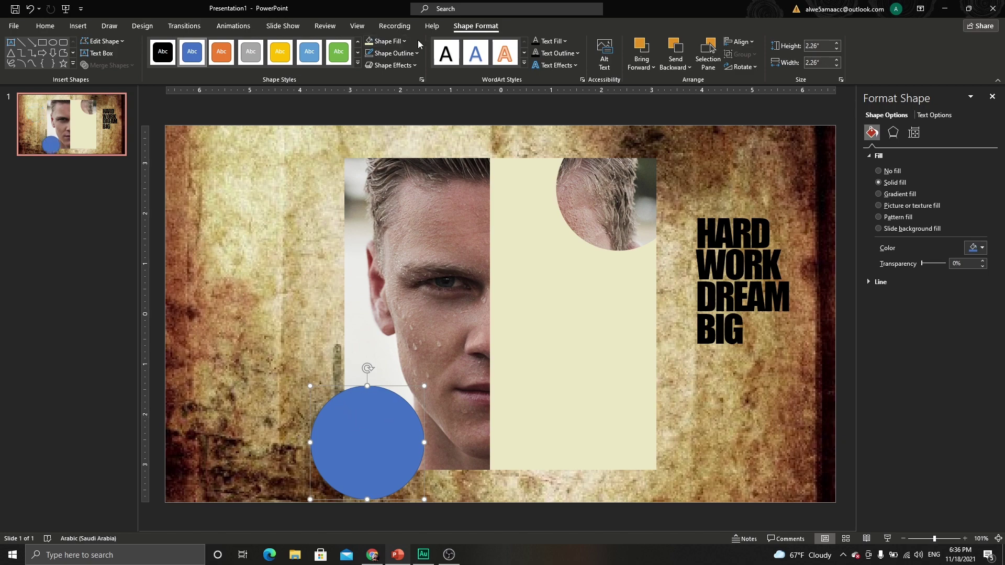
Step: Fill the circle light grey-white and set its transparency to 48%
click(402, 41)
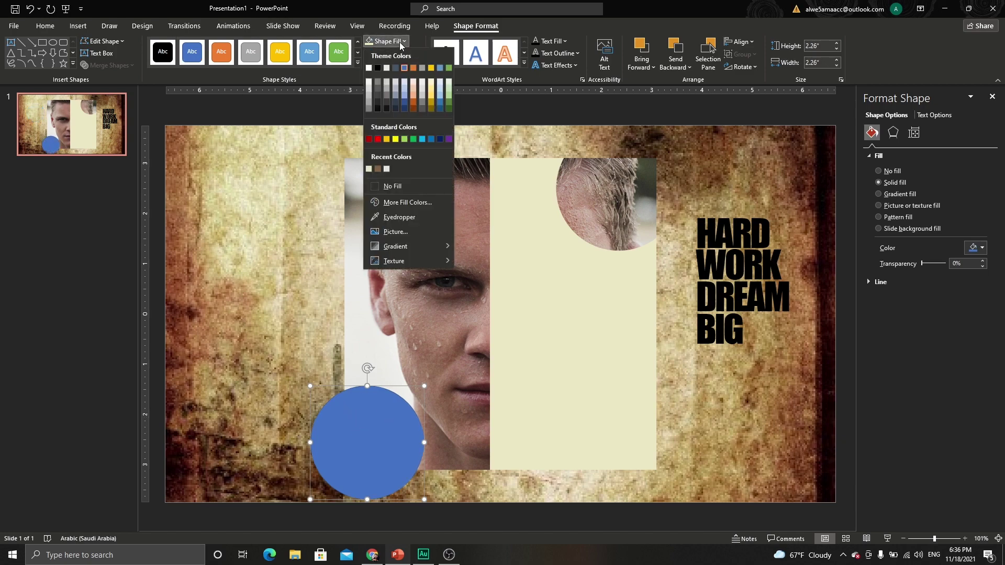
click(391, 217)
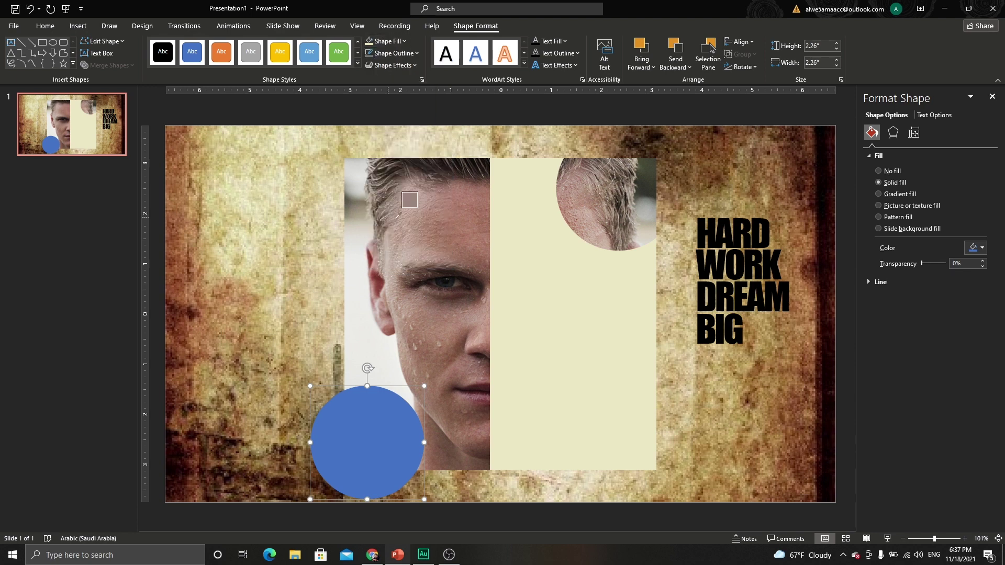
click(454, 203)
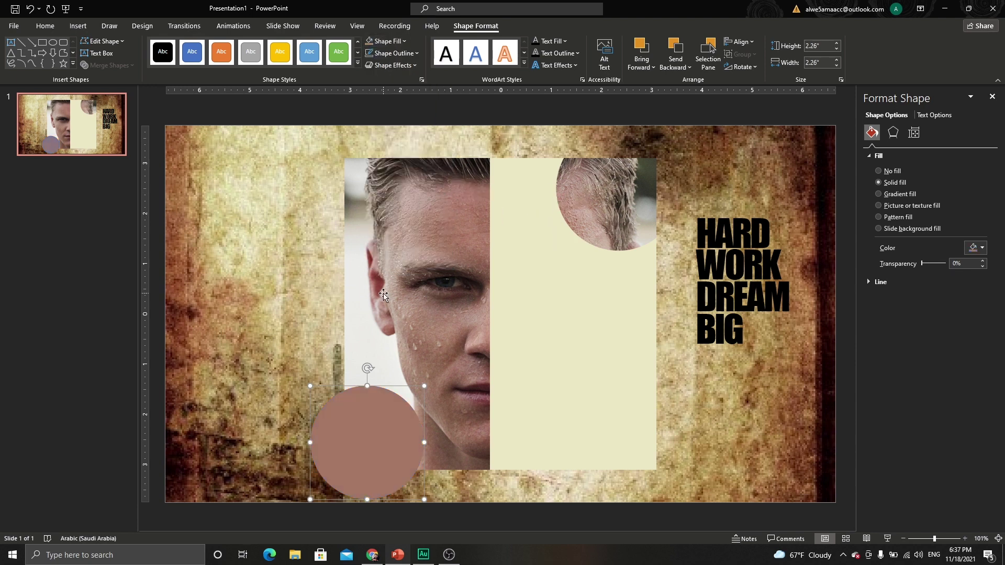
click(387, 41)
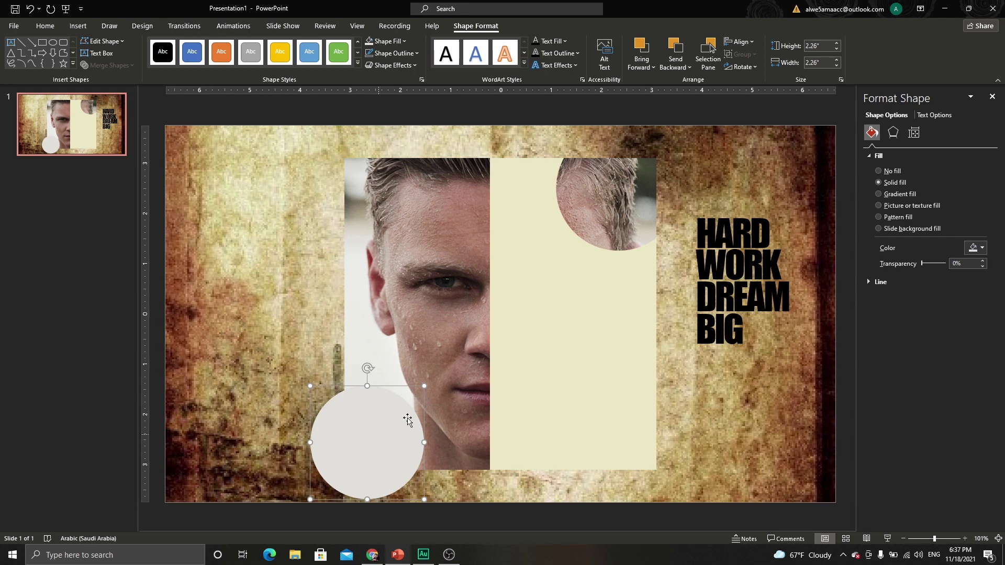
drag(922, 264, 934, 269)
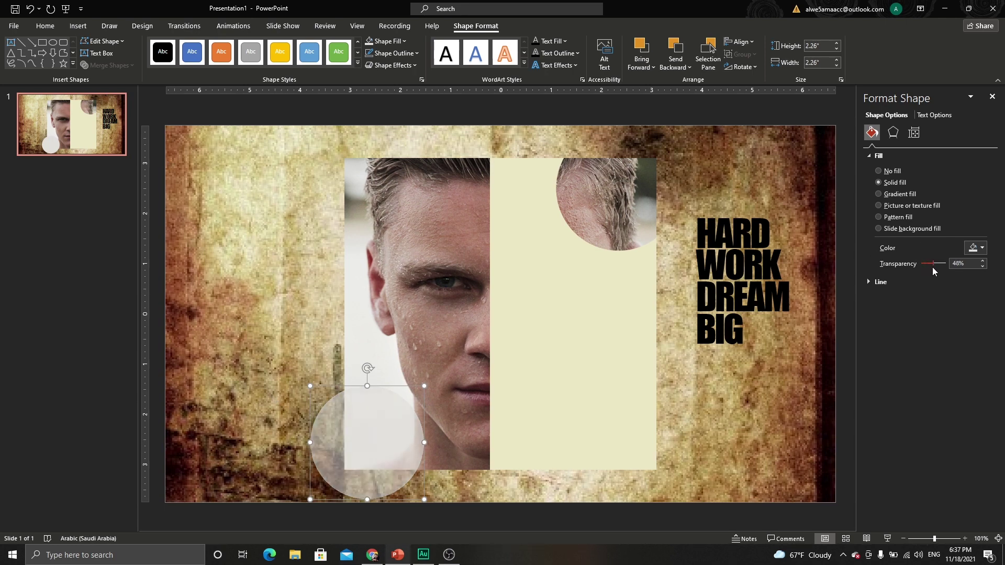
Step: Draw a tall rectangle left of the face and a horizontal copy along the slide's bottom edge
click(68, 29)
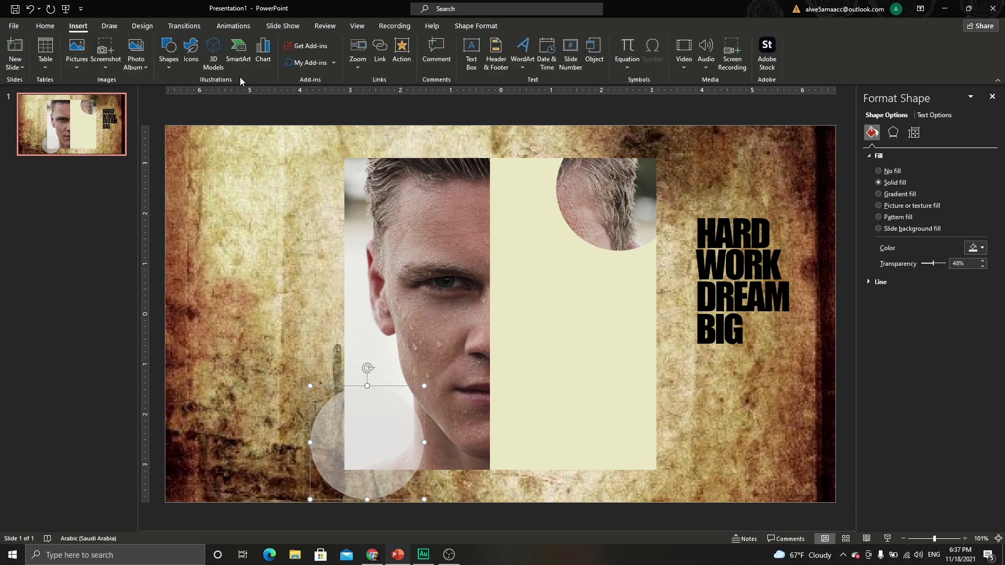
click(169, 57)
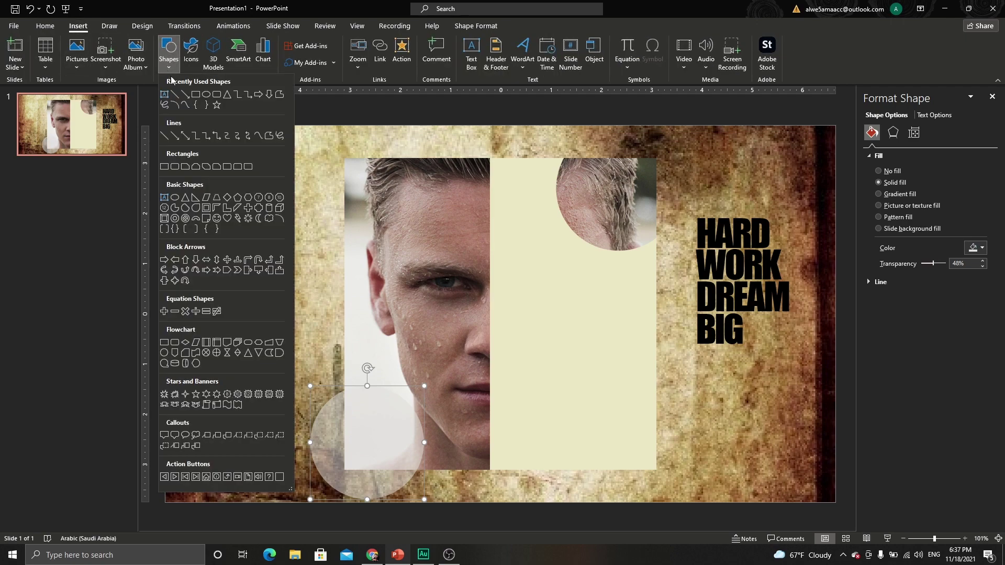
click(206, 94)
drag(289, 335, 344, 509)
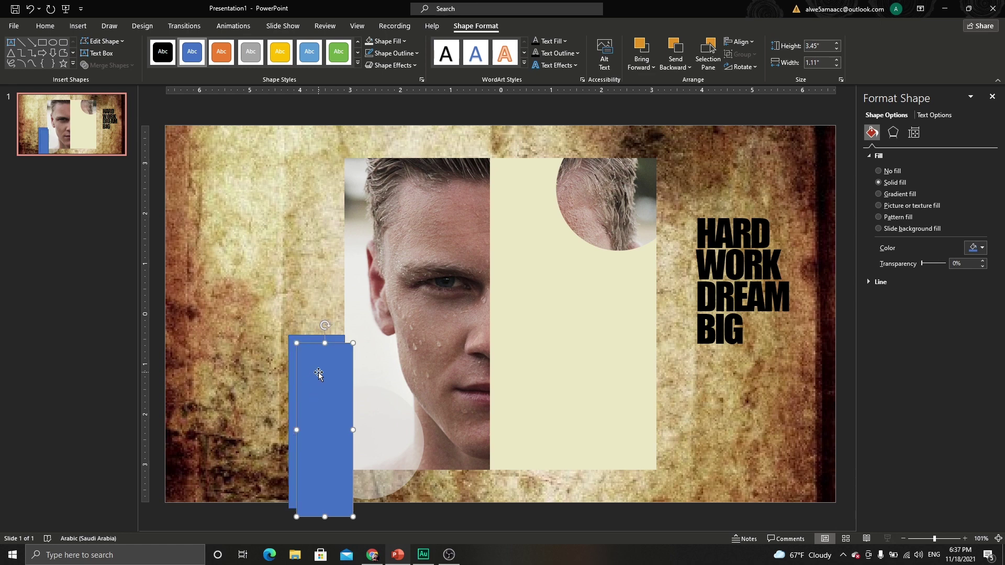
mouse_move(316, 373)
mouse_down()
mouse_move(475, 343)
mouse_move(597, 433)
mouse_up()
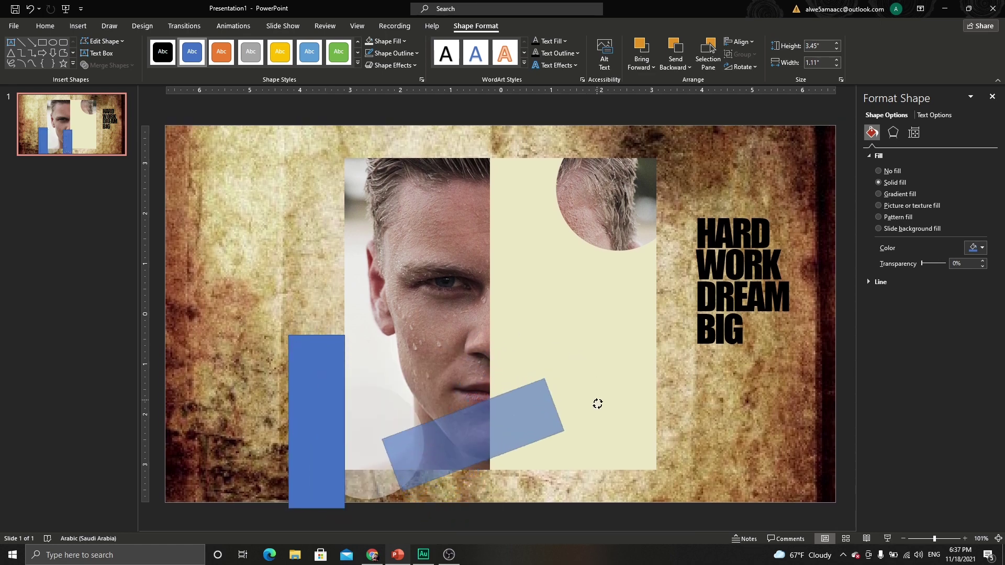
drag(506, 427, 403, 491)
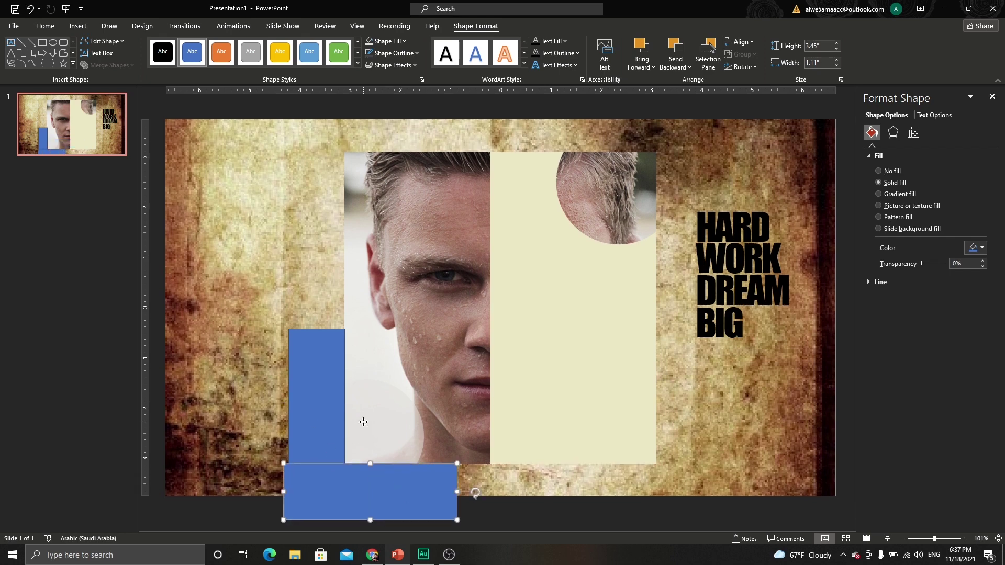
Step: Subtract both rectangles from the translucent circle and move it over the photo's lower left
click(368, 419)
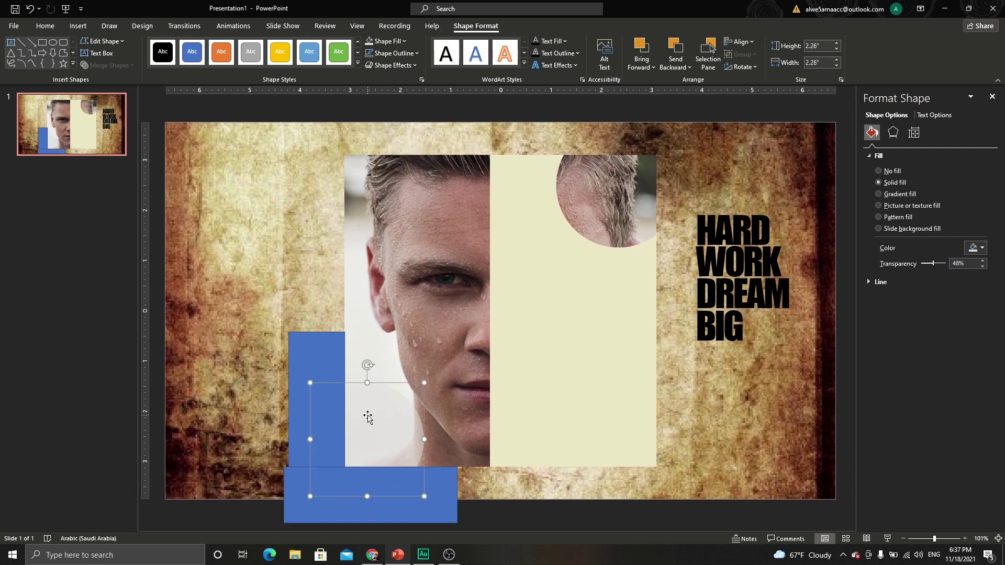
shift+click(313, 361)
click(109, 66)
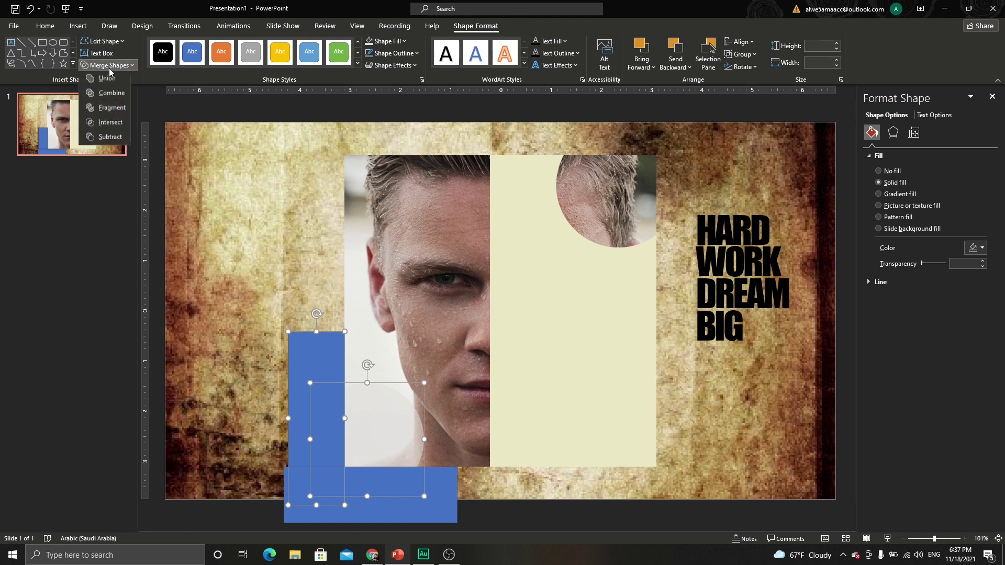
click(110, 137)
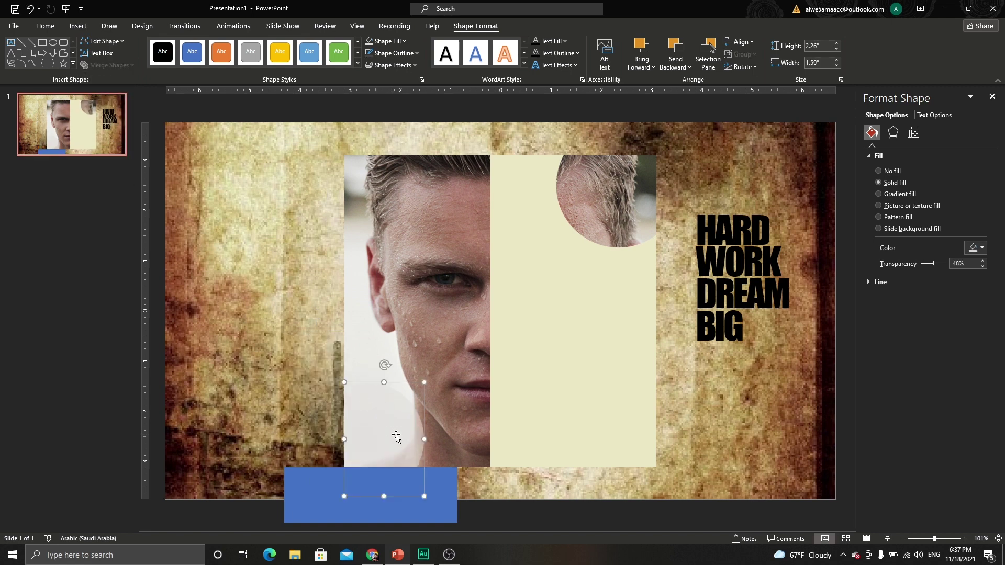
shift+click(327, 495)
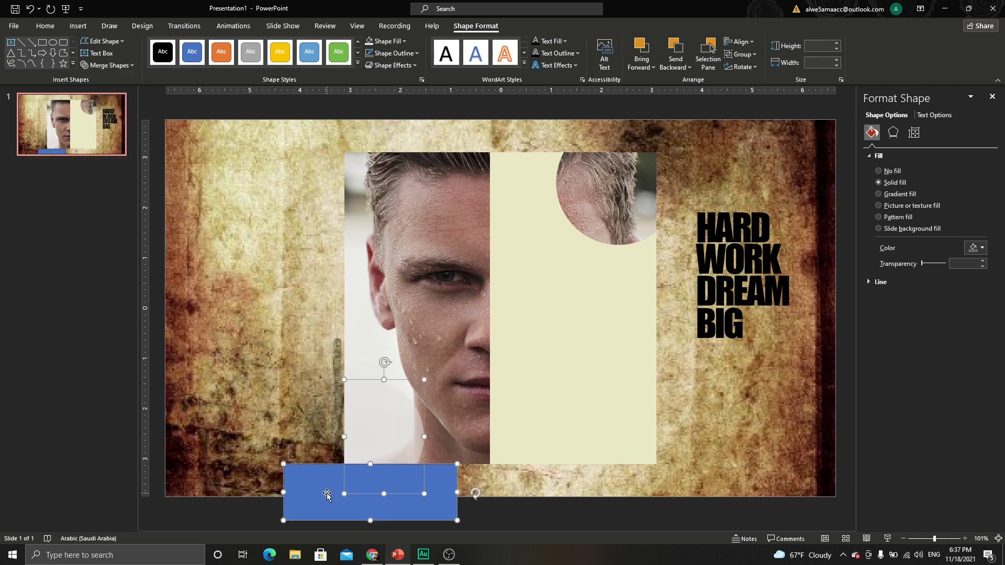
click(109, 64)
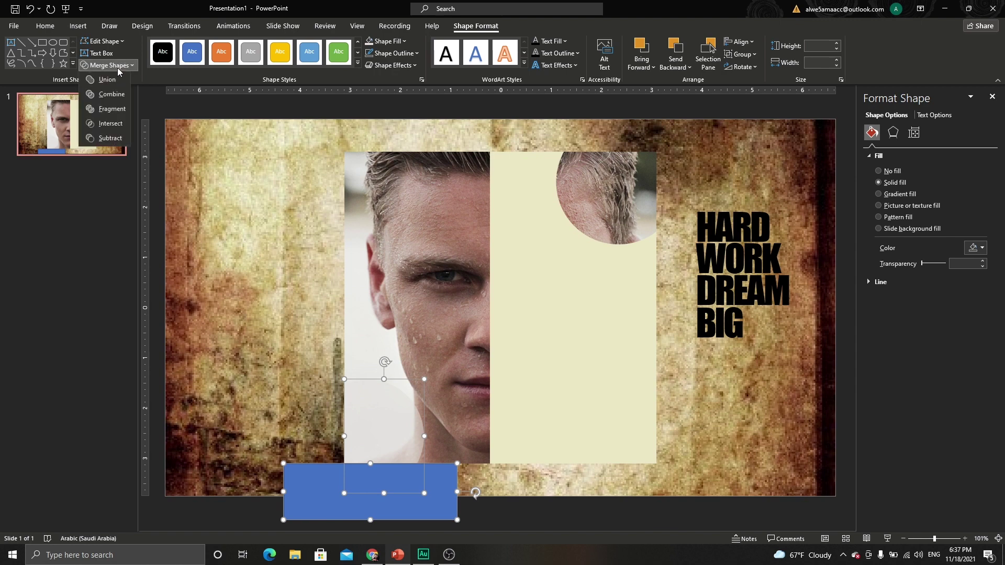
click(110, 138)
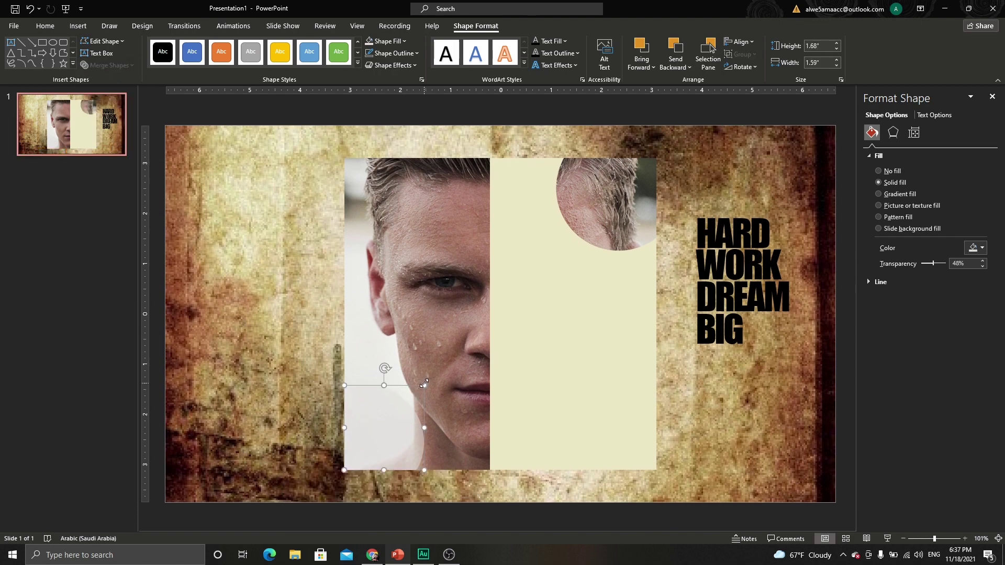
mouse_move(420, 387)
mouse_down()
mouse_move(470, 356)
mouse_move(933, 270)
mouse_up()
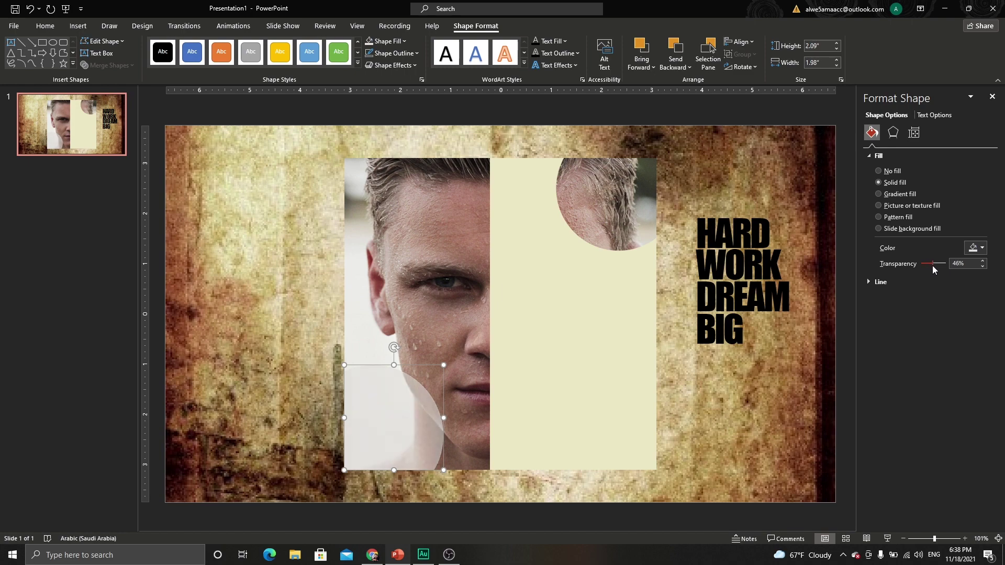
click(720, 262)
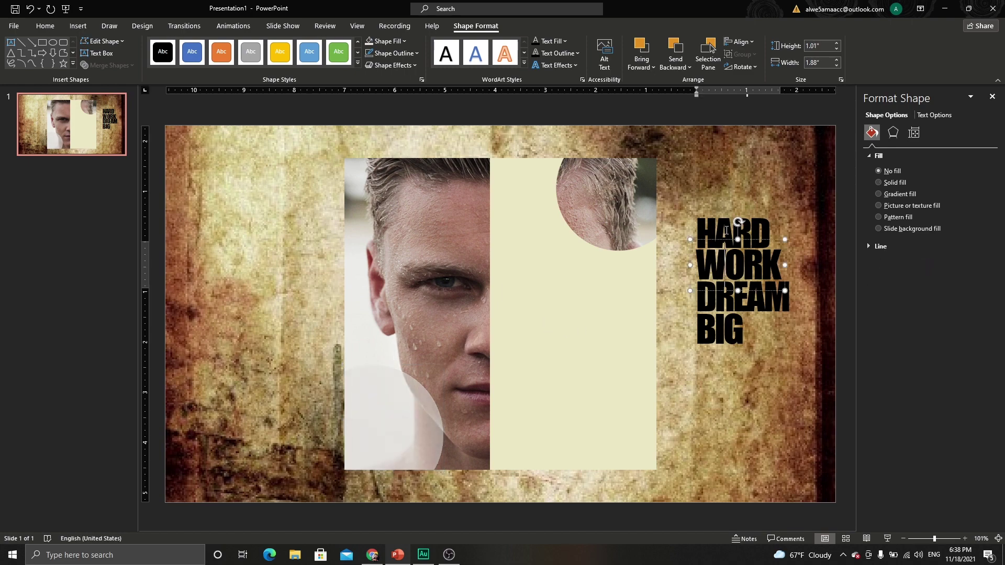
Step: Union the HARD, WORK, DREAM and BIG words into one 2.51 by 1.86 inch shape beside the cream panel
click(732, 247)
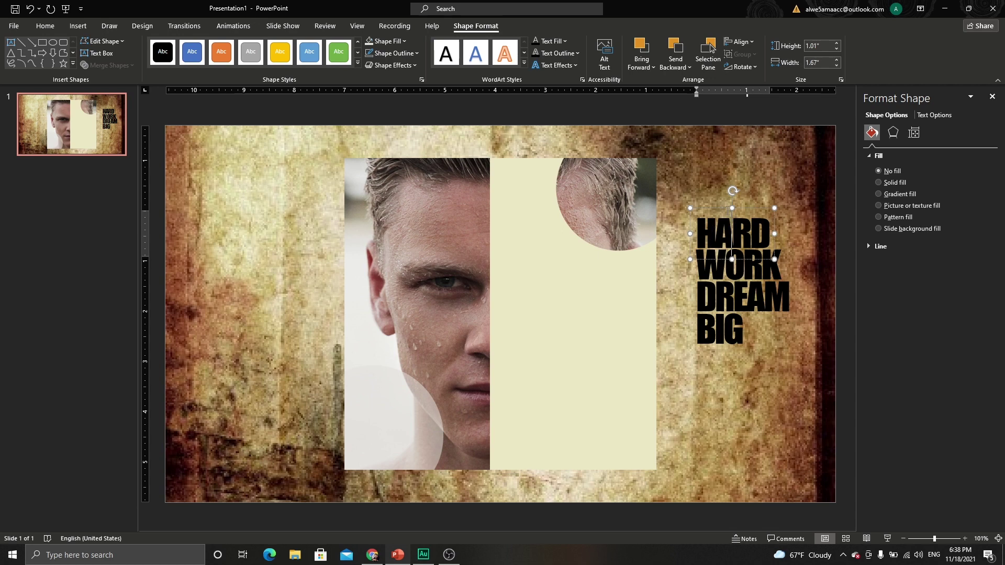
drag(711, 207, 711, 194)
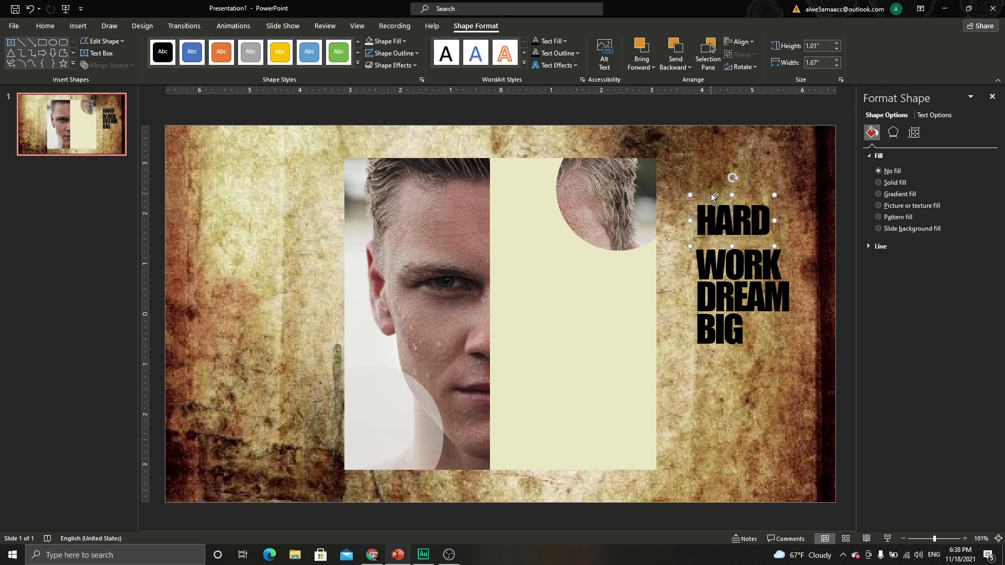
key(Escape)
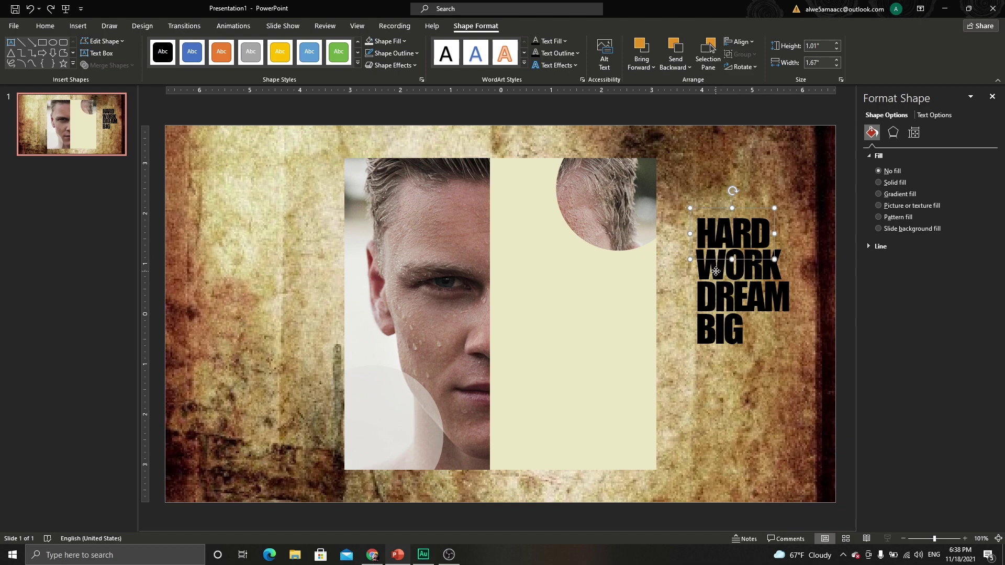
shift+click(719, 301)
shift+click(719, 336)
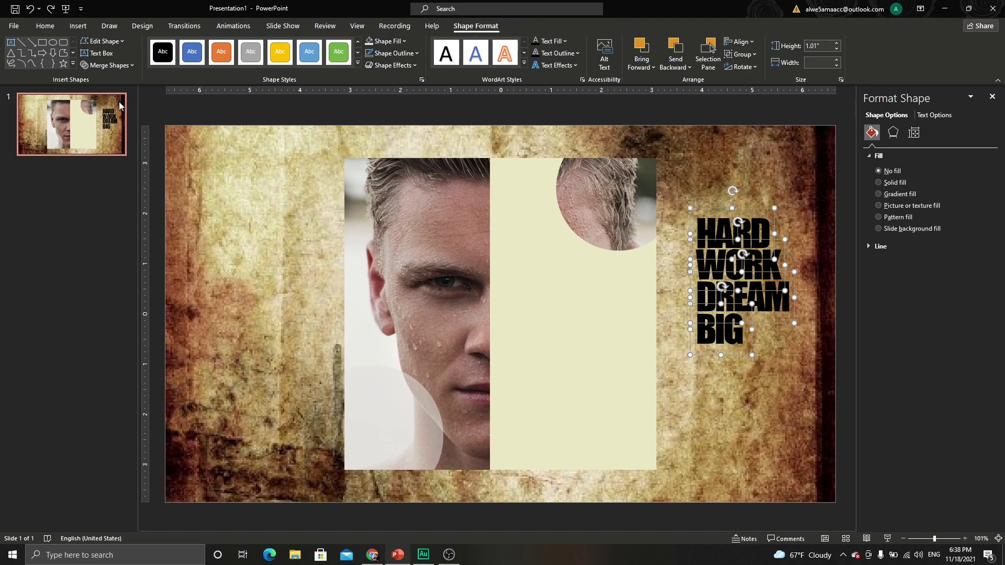
click(107, 65)
click(108, 80)
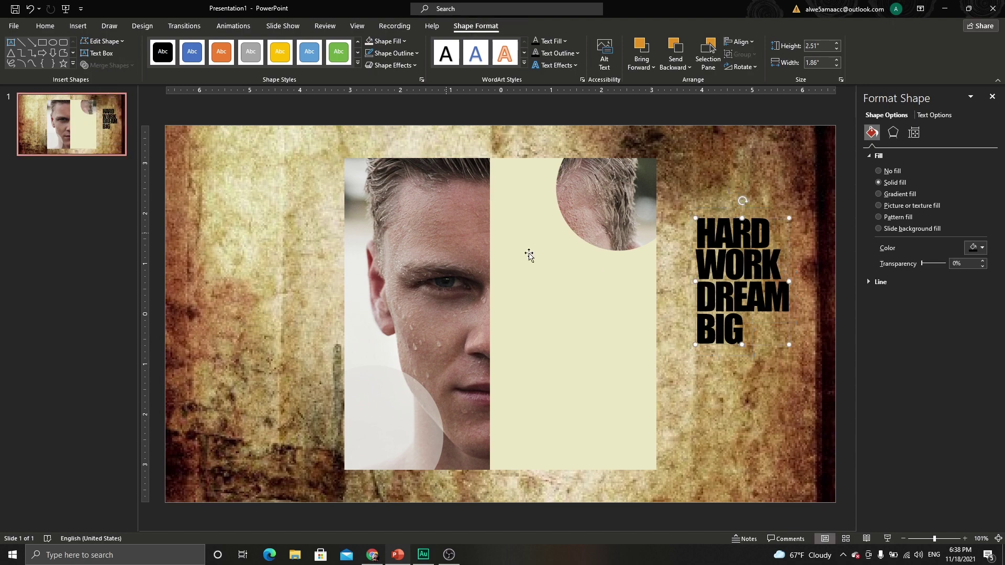
mouse_move(775, 219)
mouse_down()
mouse_move(571, 208)
mouse_move(649, 259)
mouse_up()
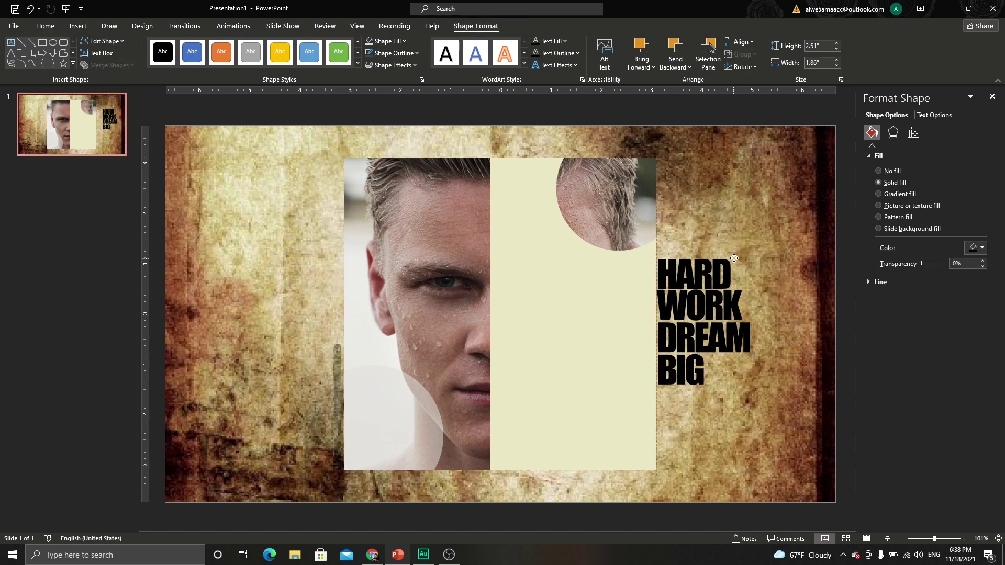
Step: Bring the merged title to front, enlarge it to 4.1 by 3.04 inches, and place it on the cream panel
click(643, 63)
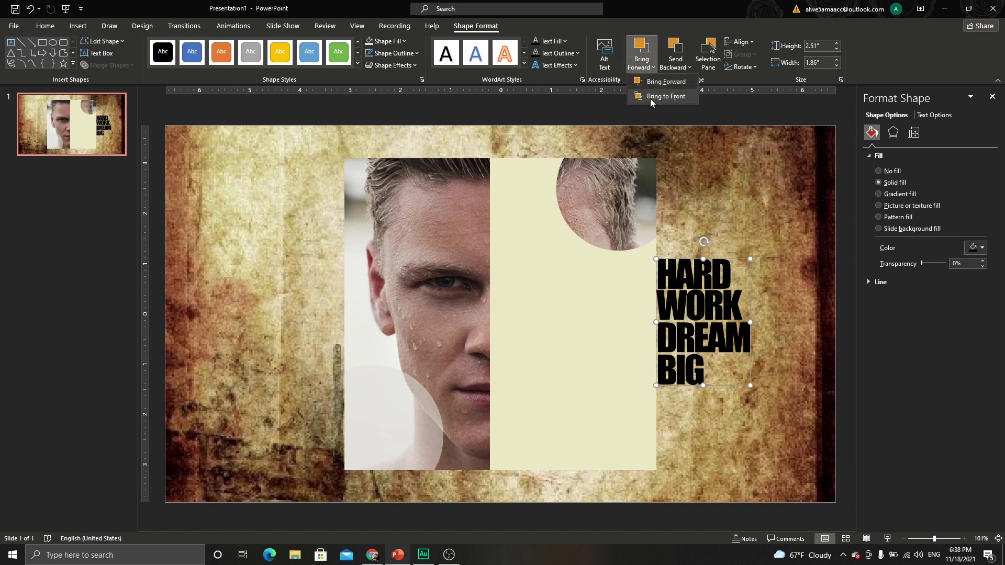
click(647, 81)
drag(703, 260, 573, 282)
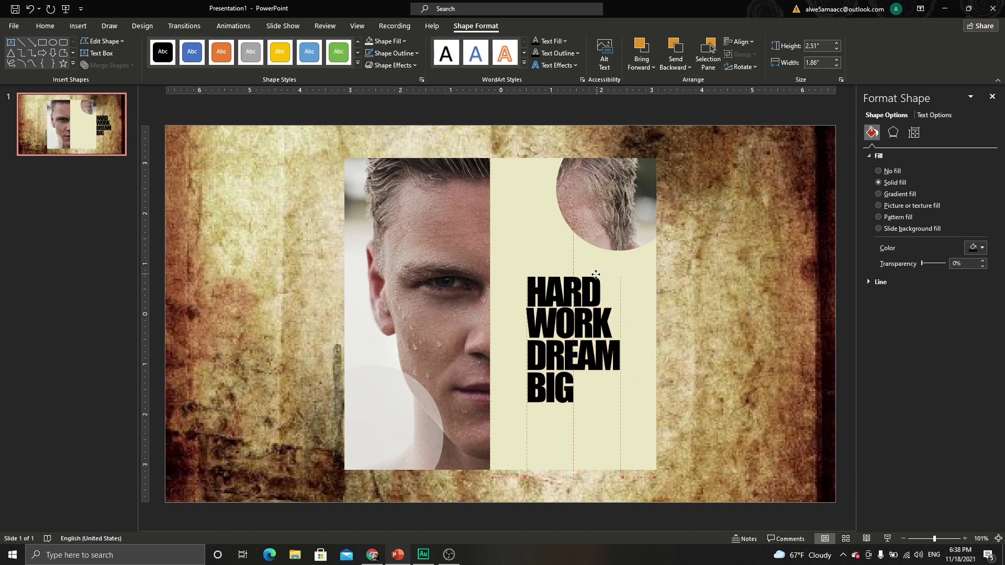
drag(619, 407, 680, 488)
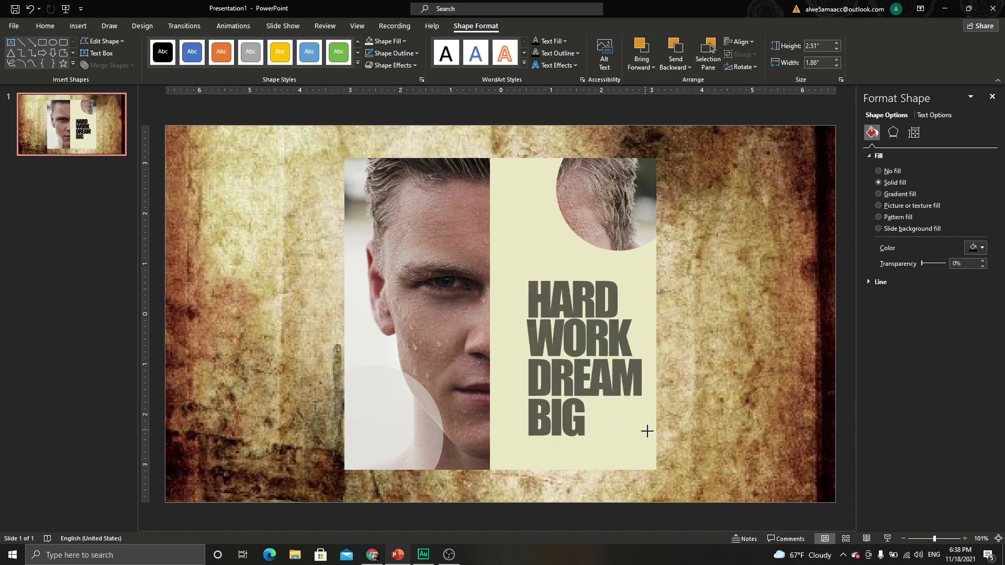
drag(557, 283, 525, 254)
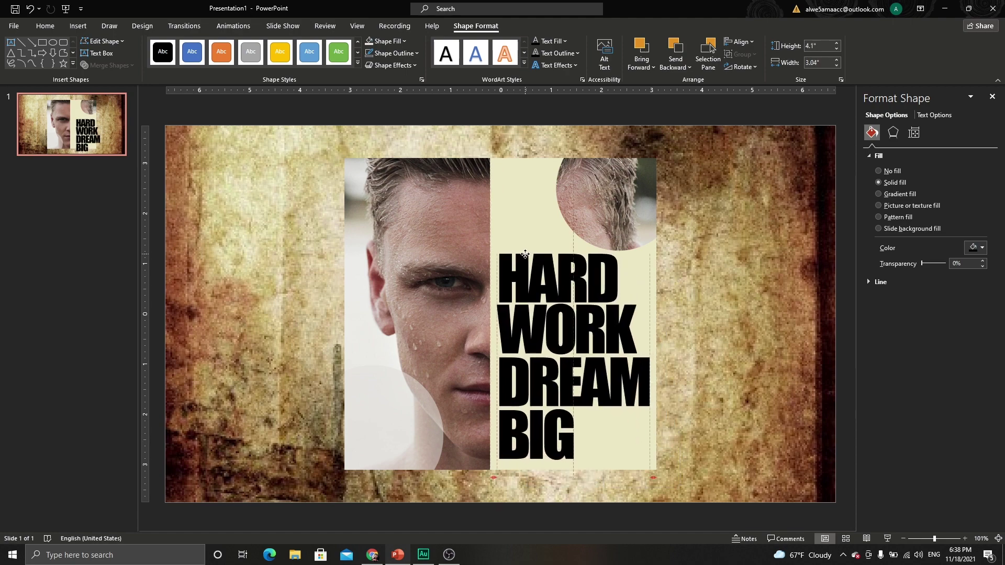
drag(525, 254, 523, 252)
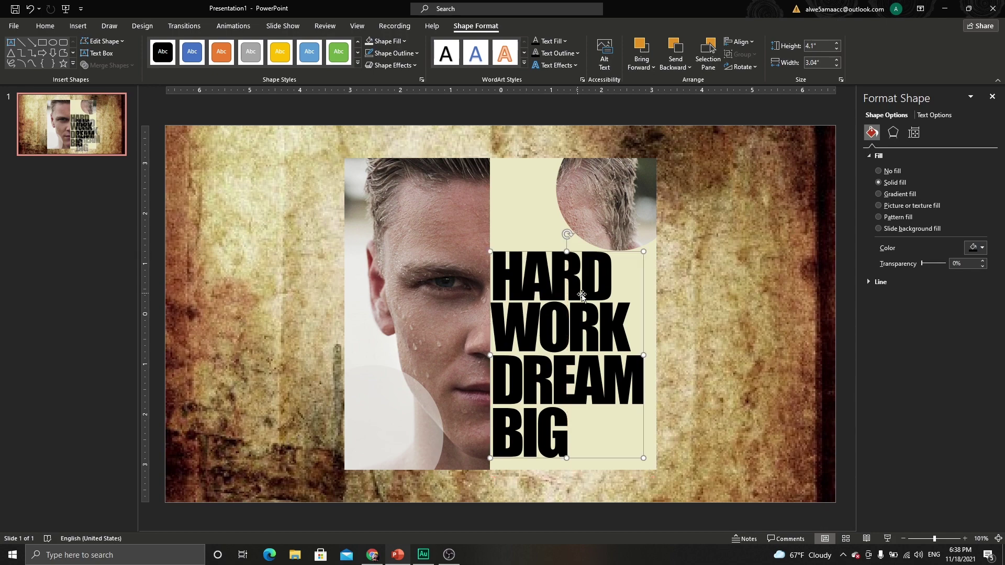
click(530, 220)
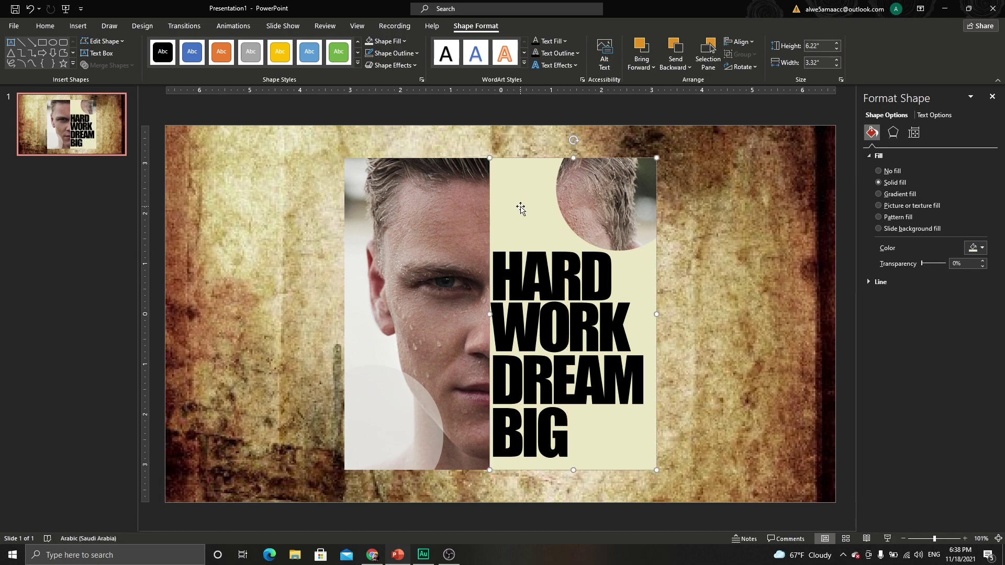
Step: Subtract the HARD WORK DREAM BIG text from the cream rectangle so the letters are cut out
shift+click(534, 272)
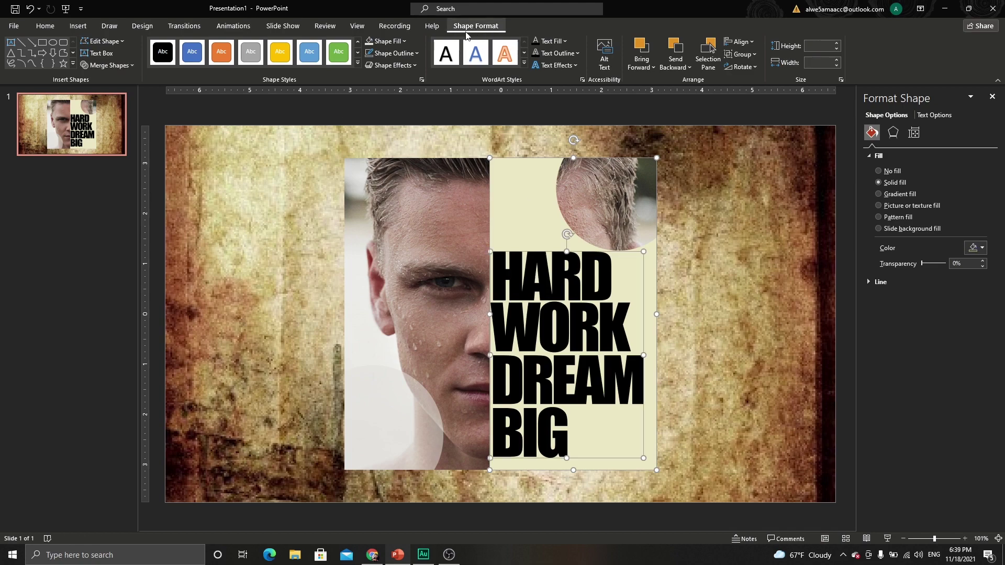
click(108, 65)
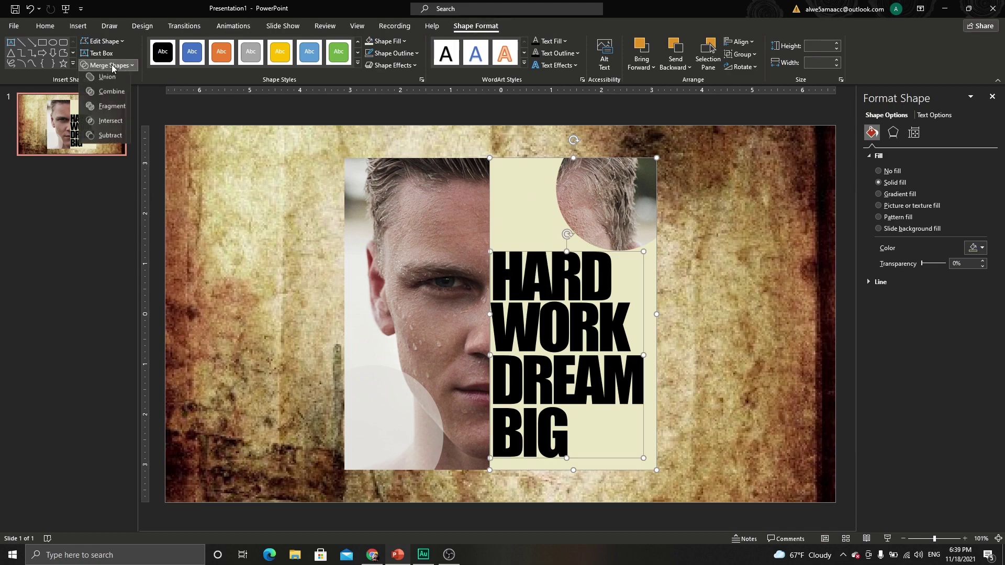
click(120, 139)
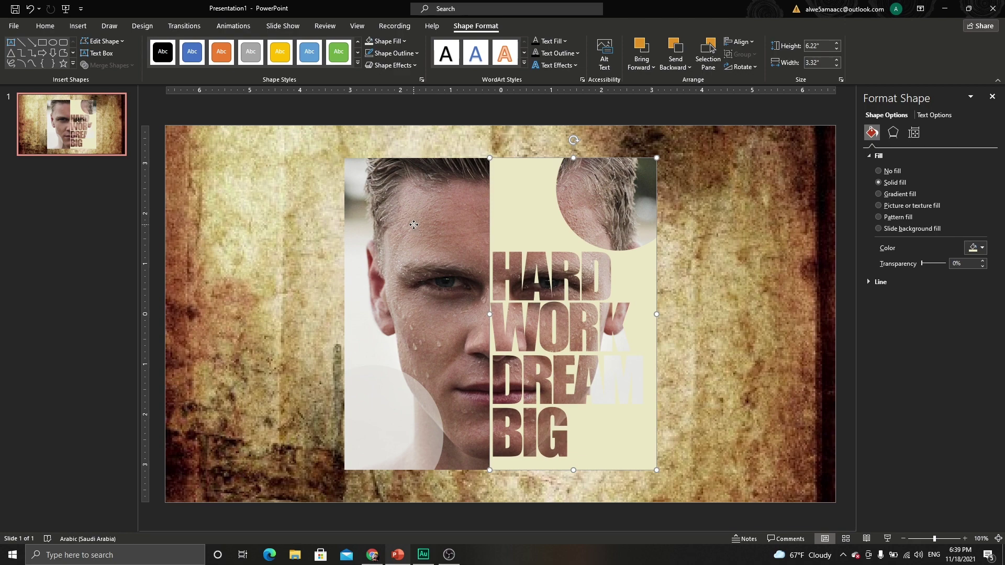
Step: Apply a blue Recolor option to the face photo
click(413, 225)
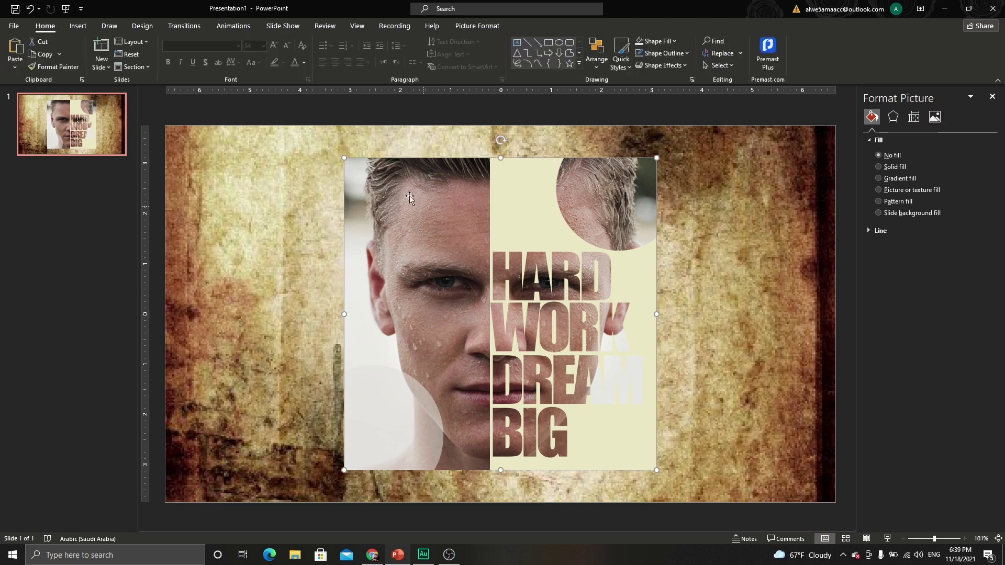
click(477, 24)
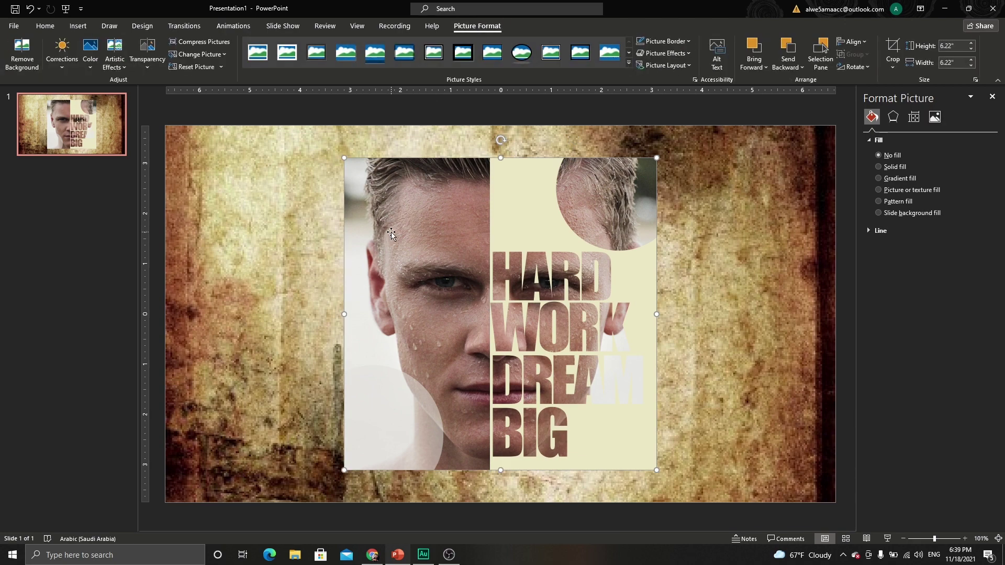
click(90, 58)
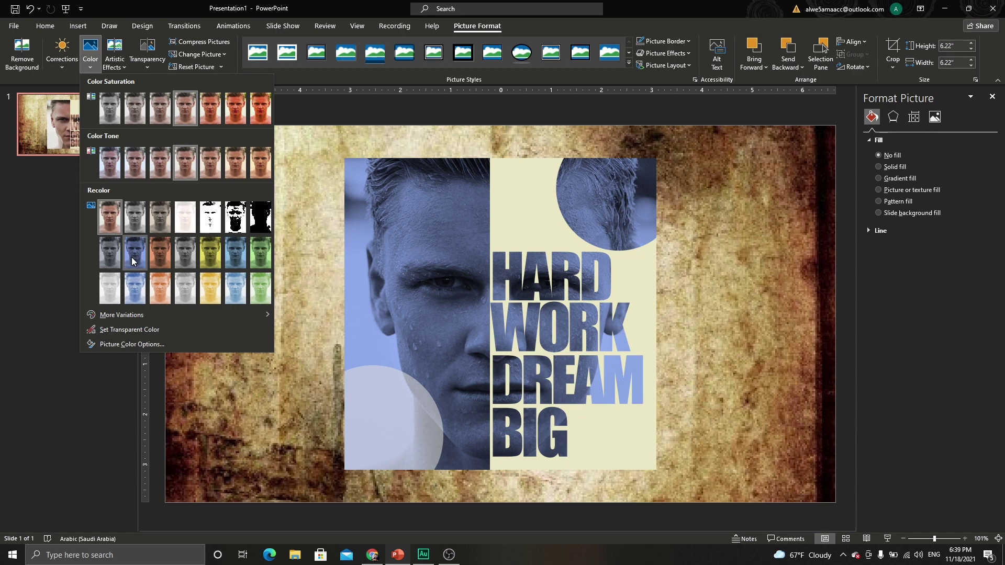
click(132, 257)
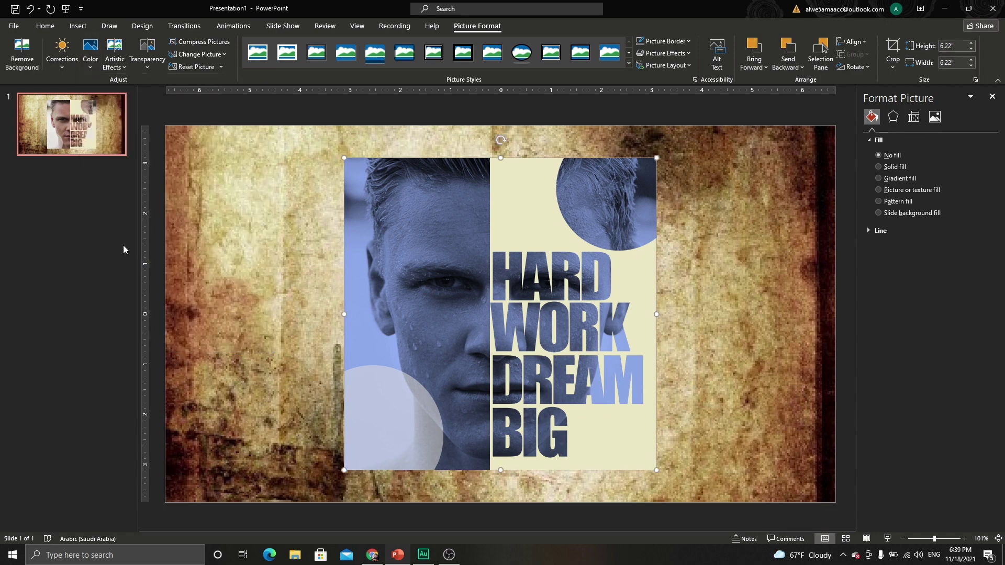
Step: Draw a rectangle covering most of the photo and cream panel
click(78, 26)
click(171, 72)
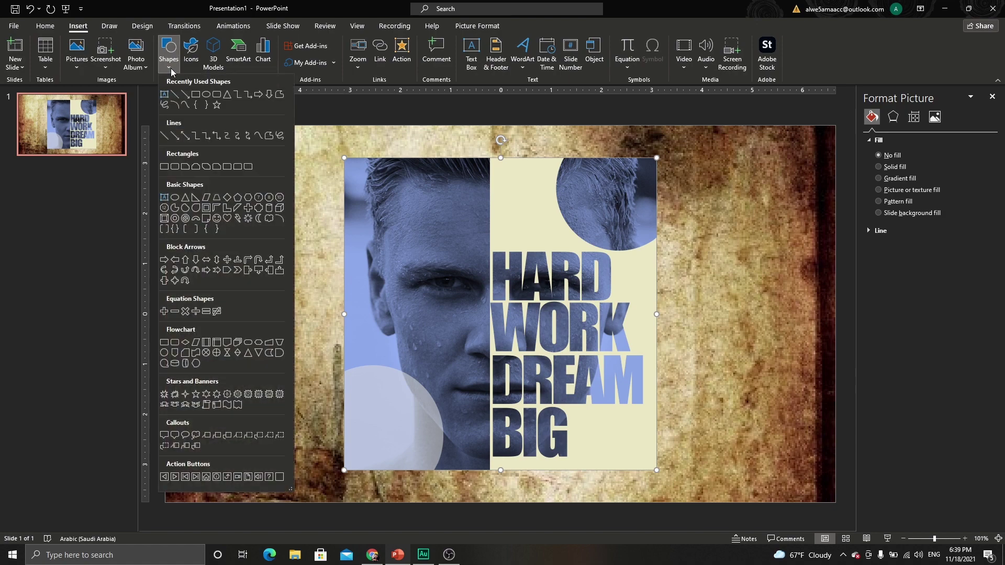
click(195, 94)
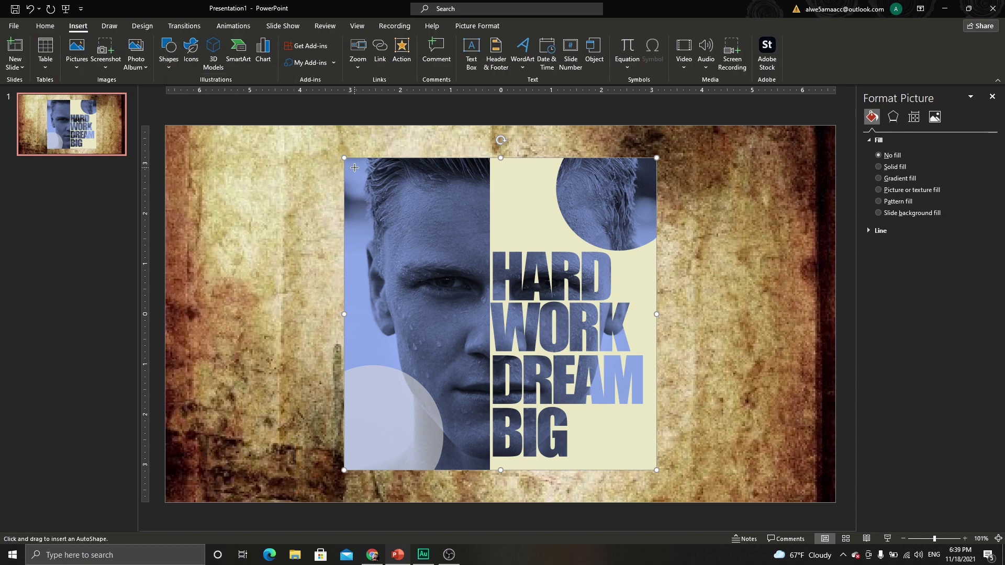
drag(354, 167, 647, 458)
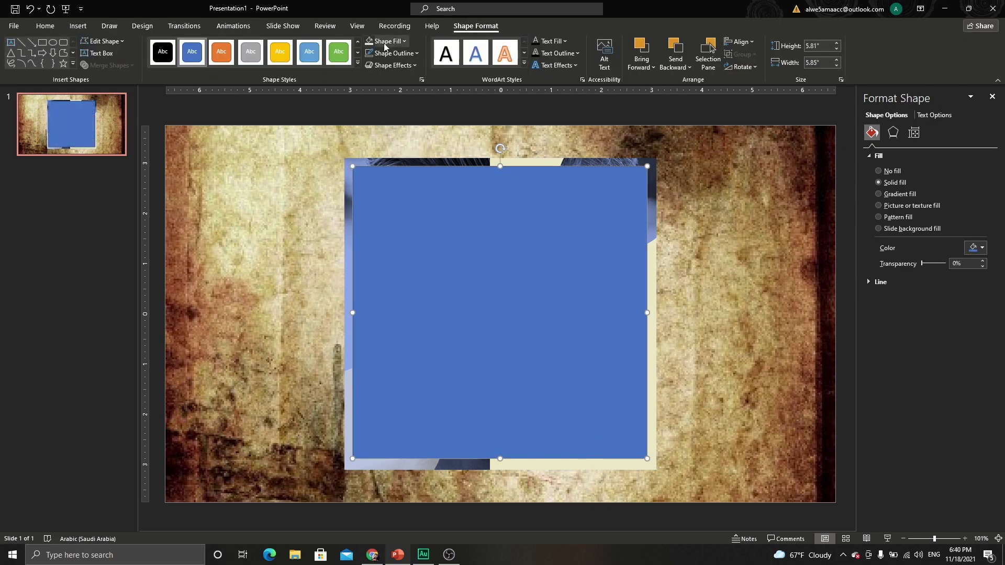
Step: Give the rectangle no fill and a 6 pt outline matching the cream panel colour
click(386, 41)
click(390, 181)
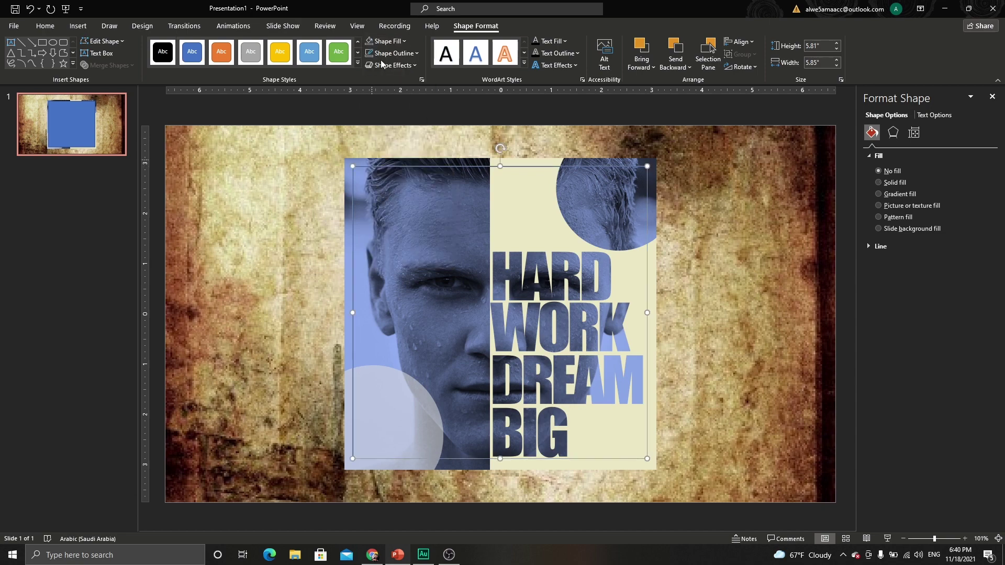
click(388, 54)
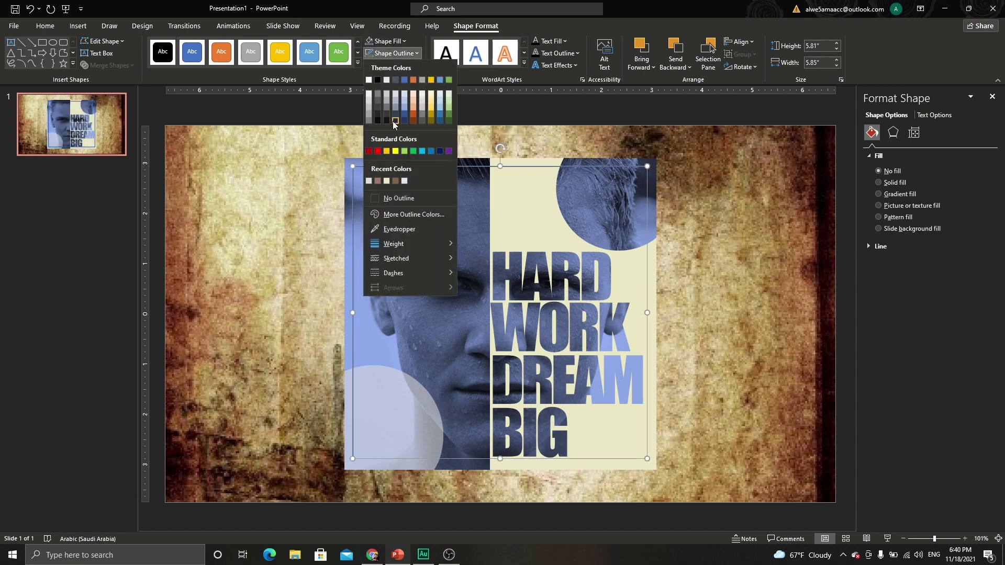
click(392, 230)
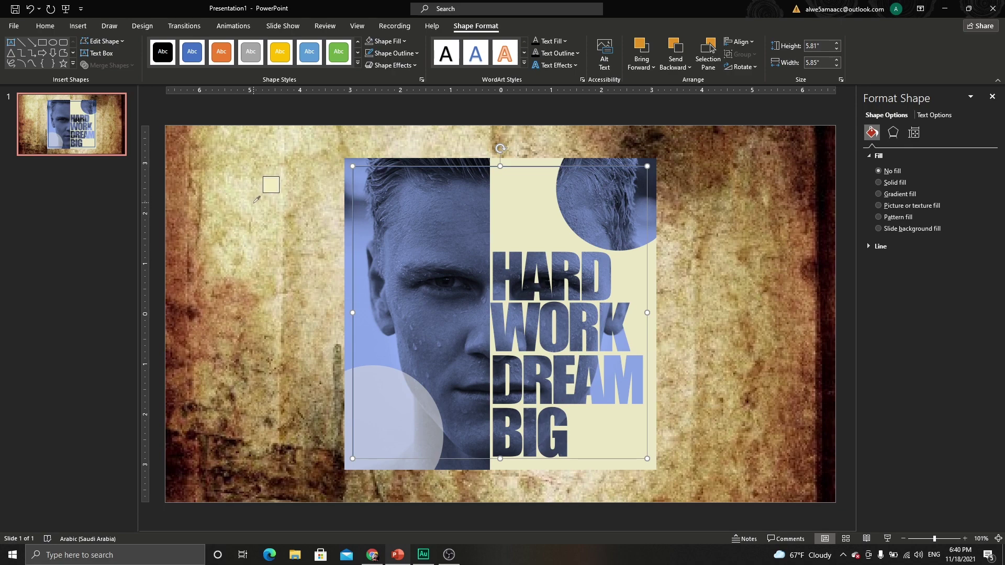
click(257, 199)
click(393, 53)
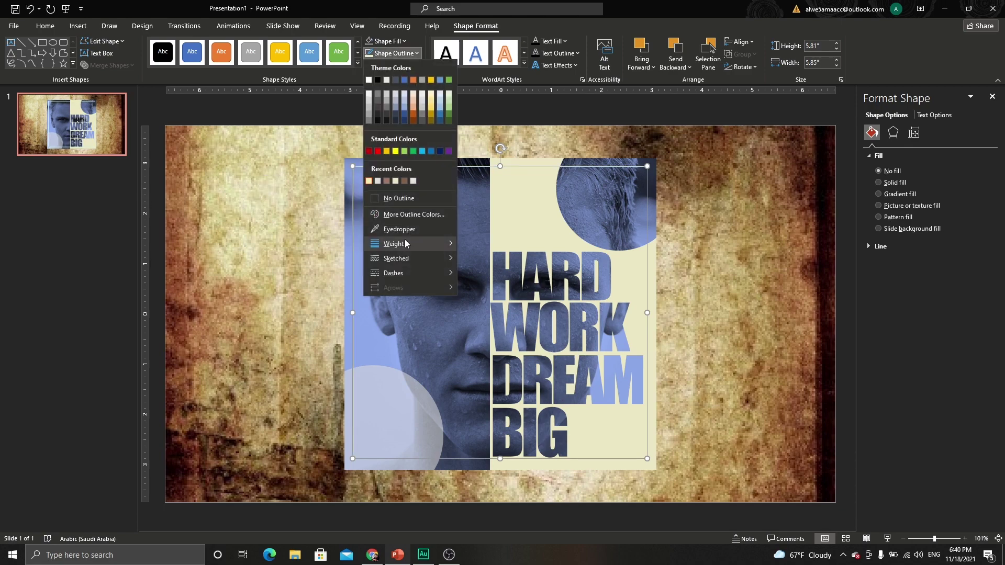
mouse_move(394, 243)
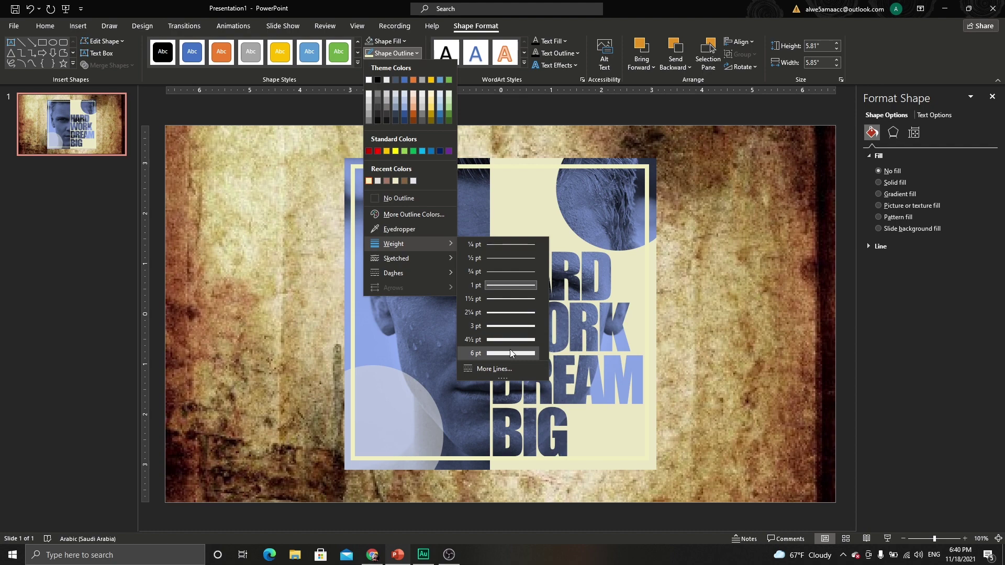
click(511, 353)
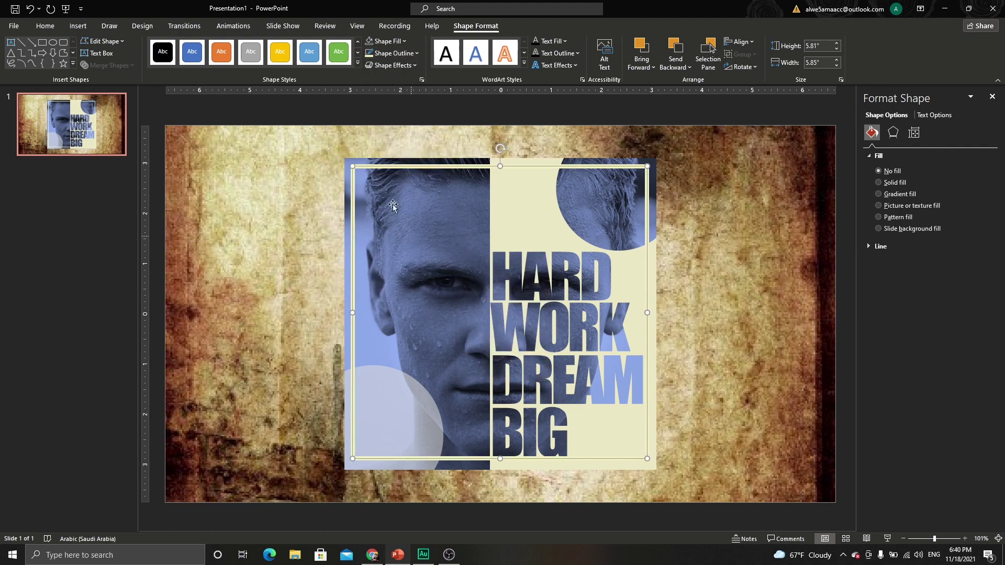
Step: Apply an outer drop shadow preset to the frame rectangle
click(893, 133)
click(976, 169)
click(984, 250)
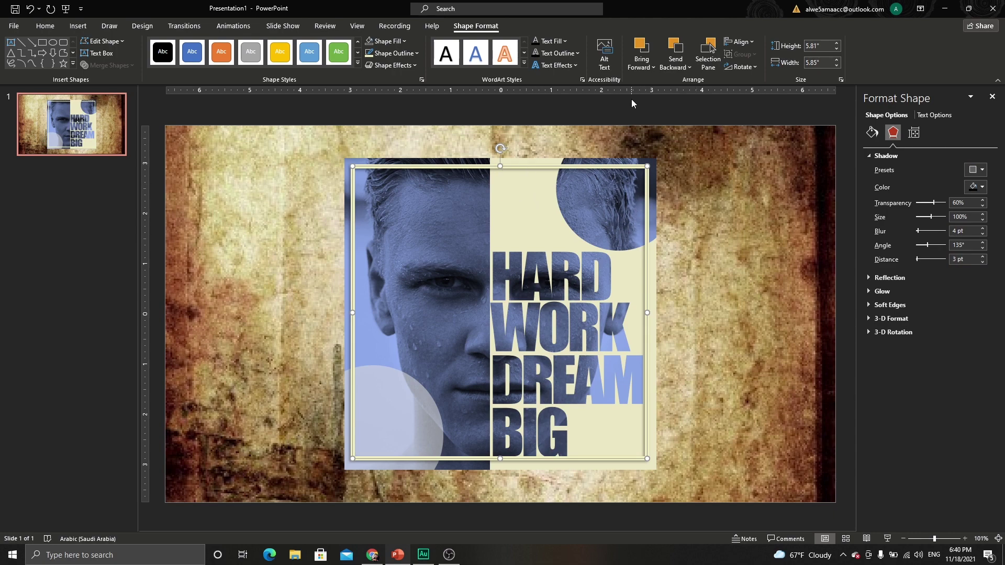
Step: Send the frame two layers back, then give the cream panel an outer shadow with 18% transparency and 6 pt blur
click(678, 50)
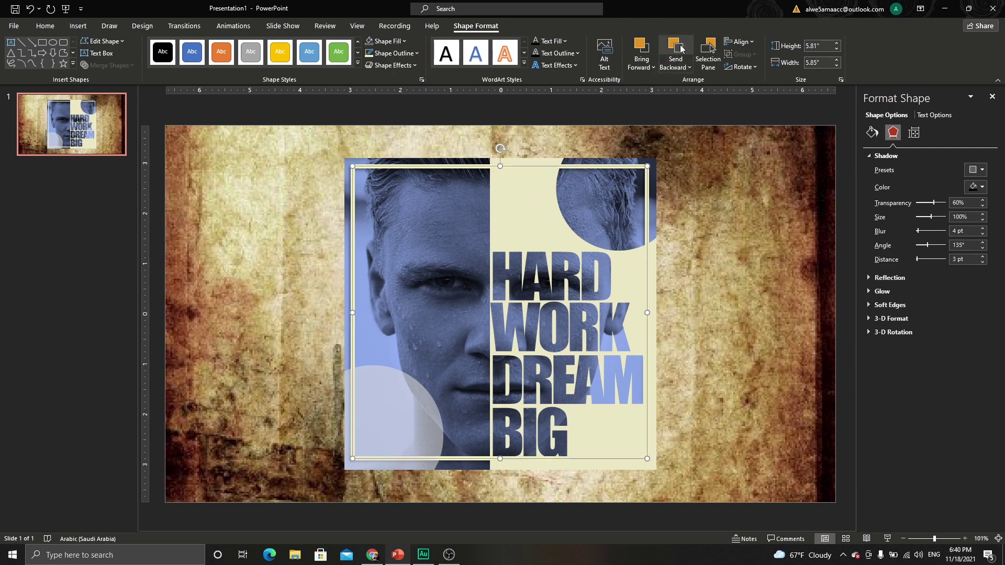
click(464, 167)
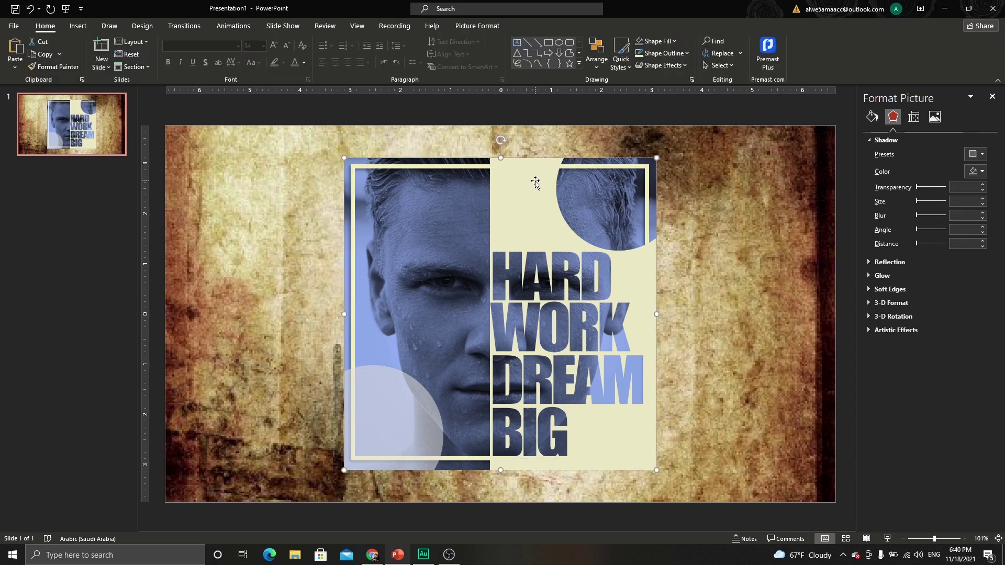
click(533, 230)
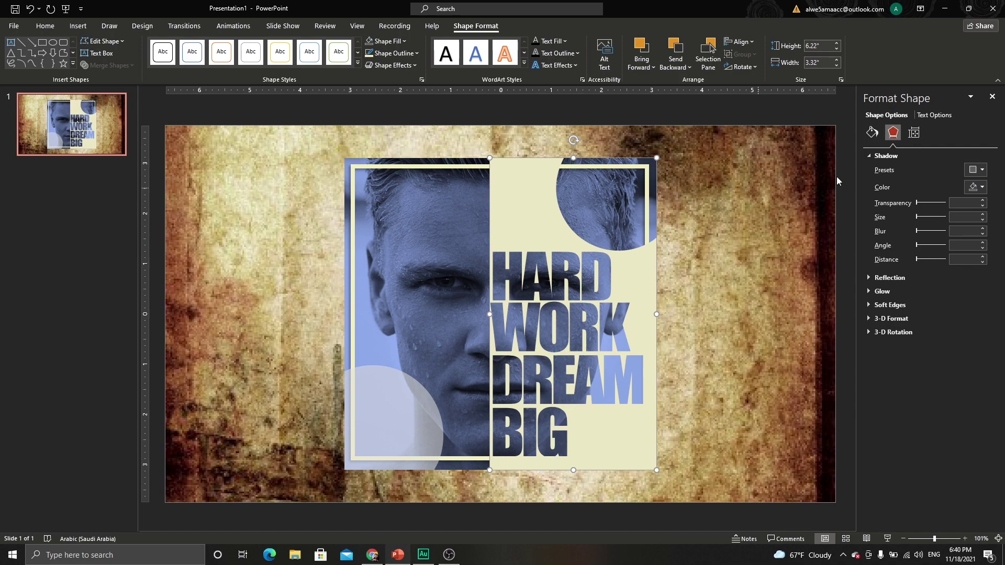
click(976, 169)
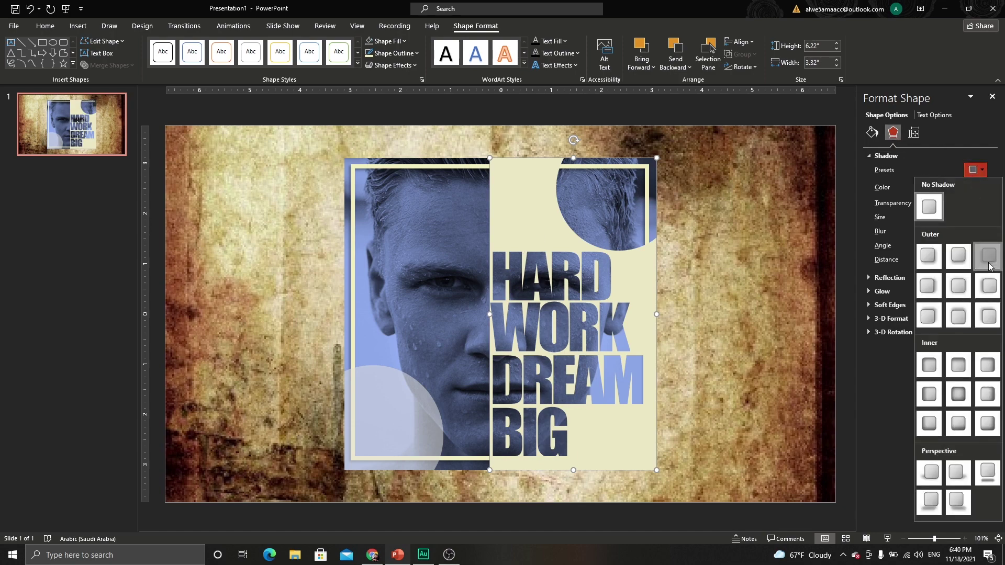
click(989, 266)
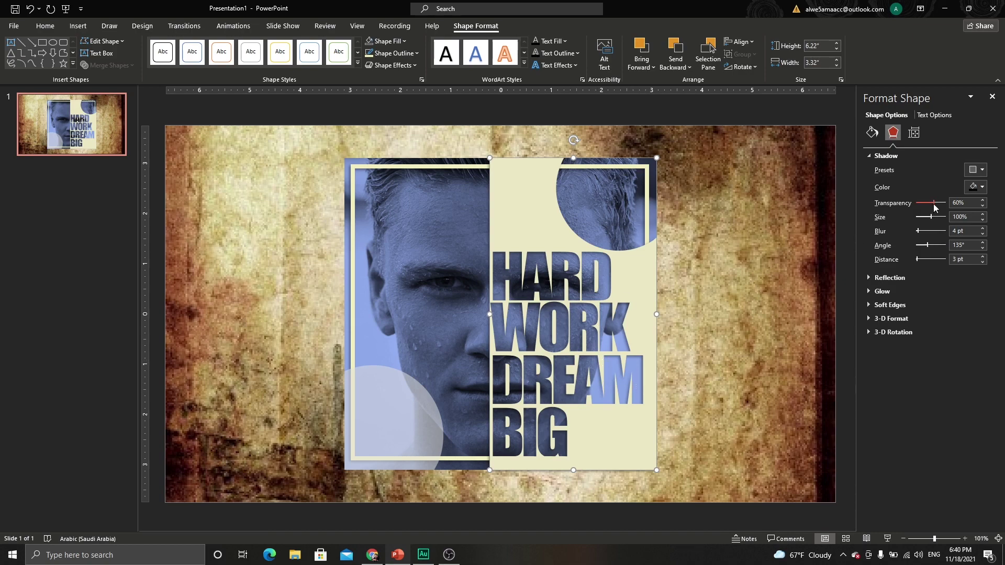
drag(933, 203, 923, 204)
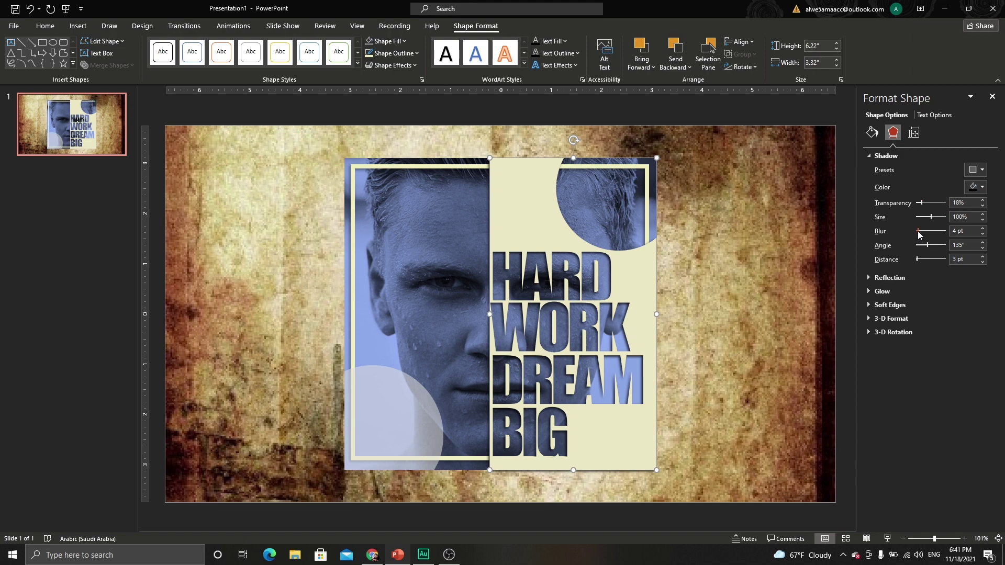
drag(919, 232, 918, 236)
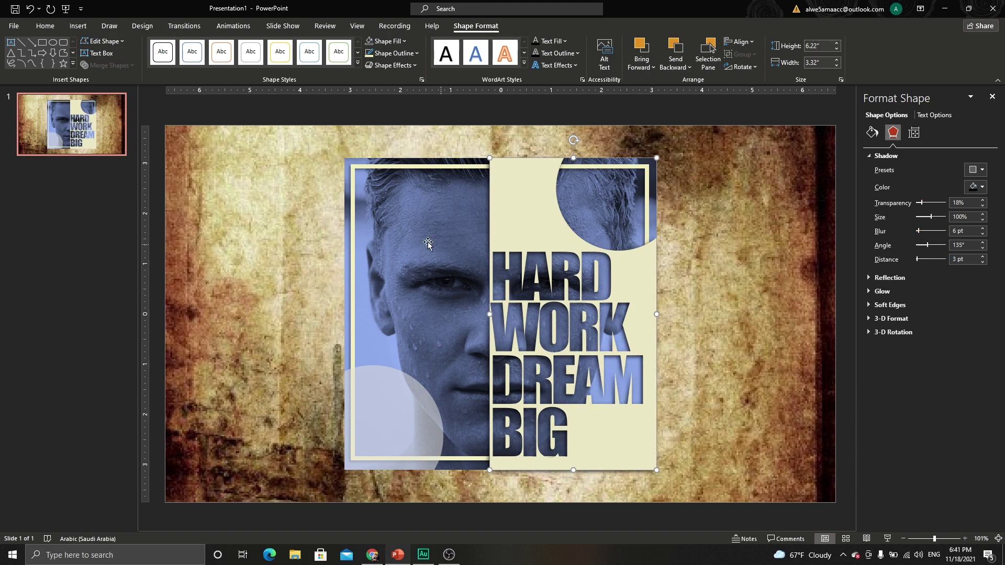
click(299, 134)
Step: Group all the poster pieces and apply an outer shadow preset to the group
mouse_move(294, 111)
mouse_down()
mouse_move(771, 464)
mouse_move(783, 500)
mouse_up()
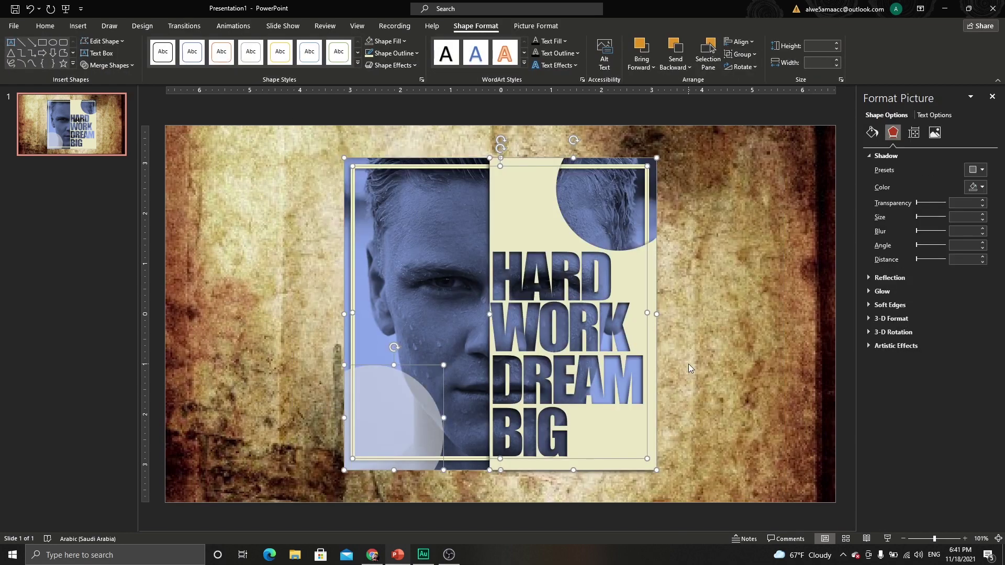
key(ctrl+g)
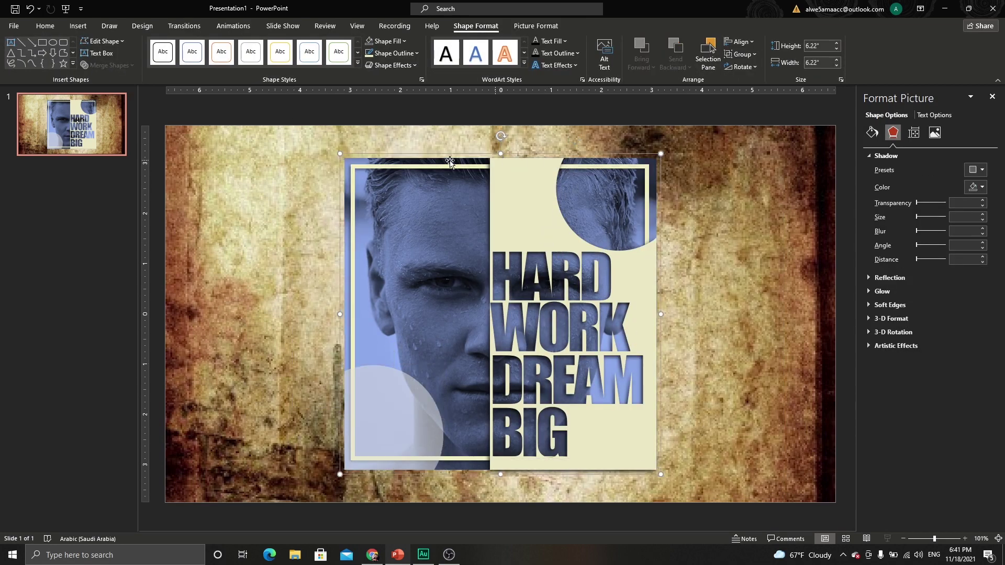
click(976, 170)
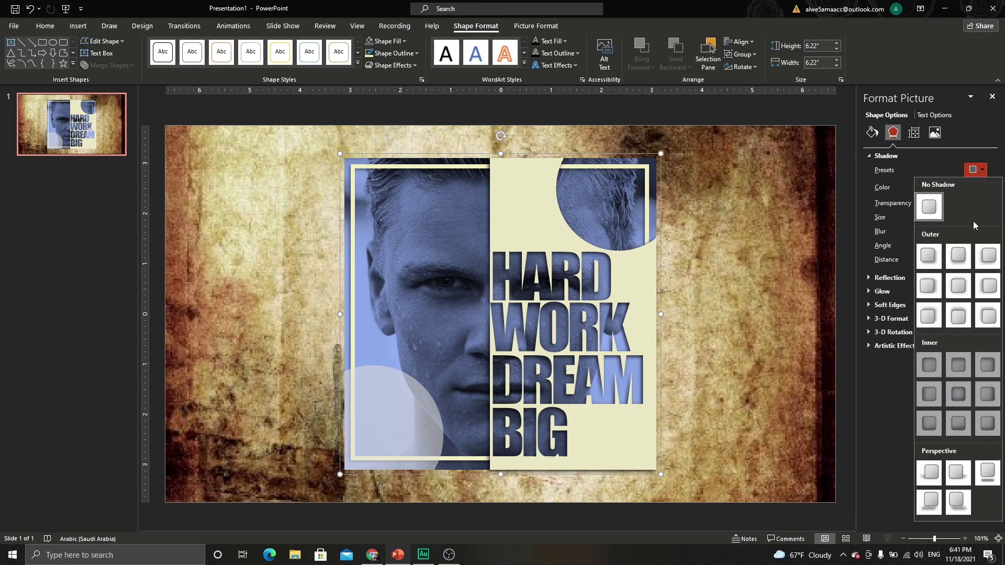
click(985, 260)
Step: Darken the poster's shadow and set blur to 12 pt and distance to 11 pt
mouse_move(934, 203)
mouse_down()
mouse_move(923, 203)
mouse_move(923, 233)
mouse_up()
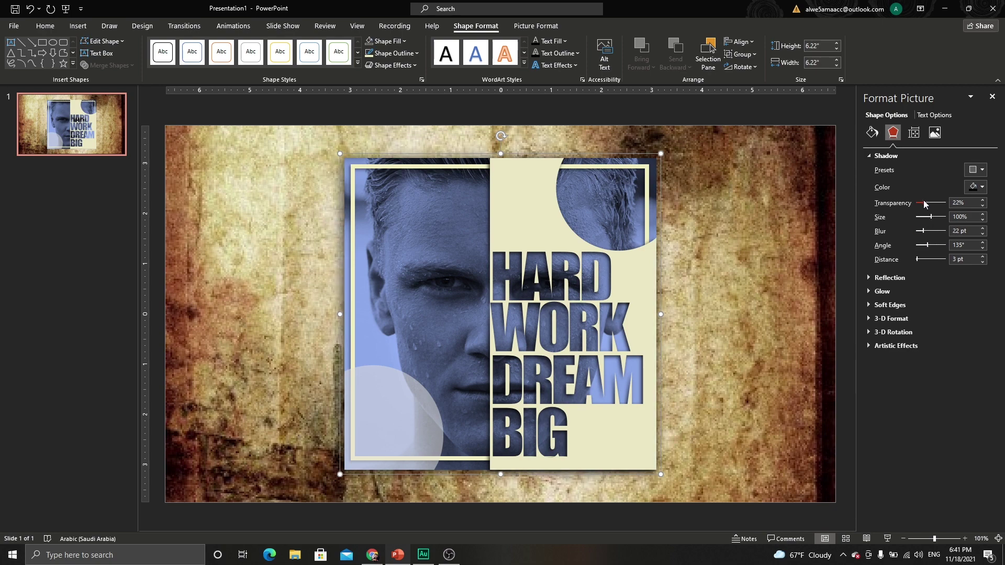
mouse_move(921, 203)
mouse_down()
mouse_move(912, 203)
mouse_move(923, 204)
mouse_move(919, 258)
mouse_up()
click(983, 258)
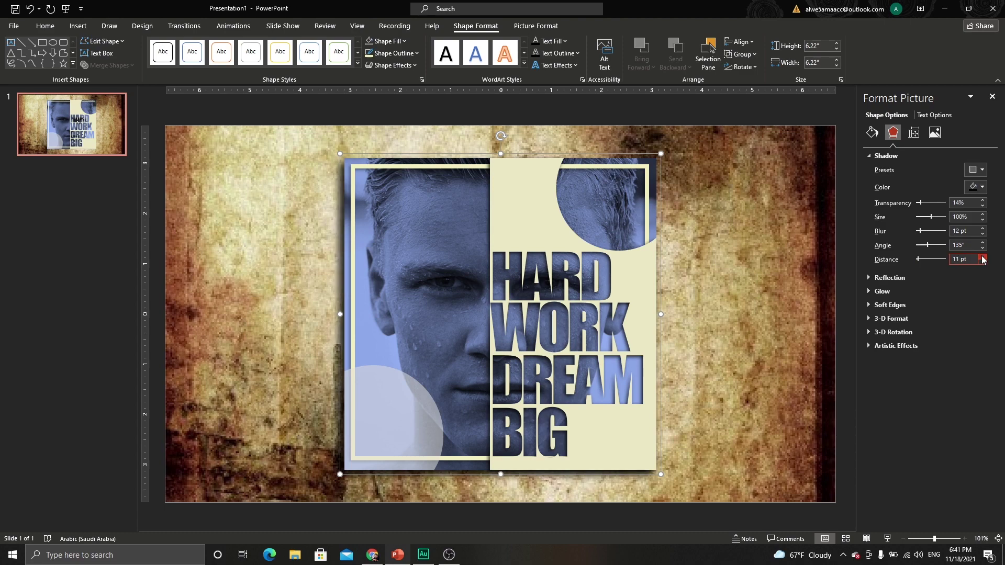
click(983, 257)
click(983, 258)
click(733, 241)
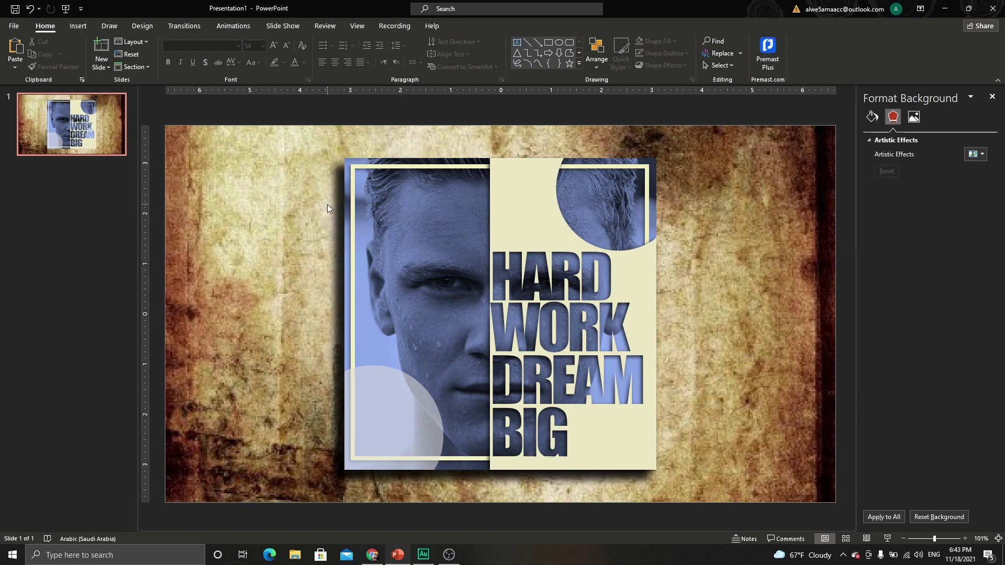
Step: Insert the calligraphy logo, enlarge it to 2.21 inches, and place it inside the lower-left circle
click(79, 28)
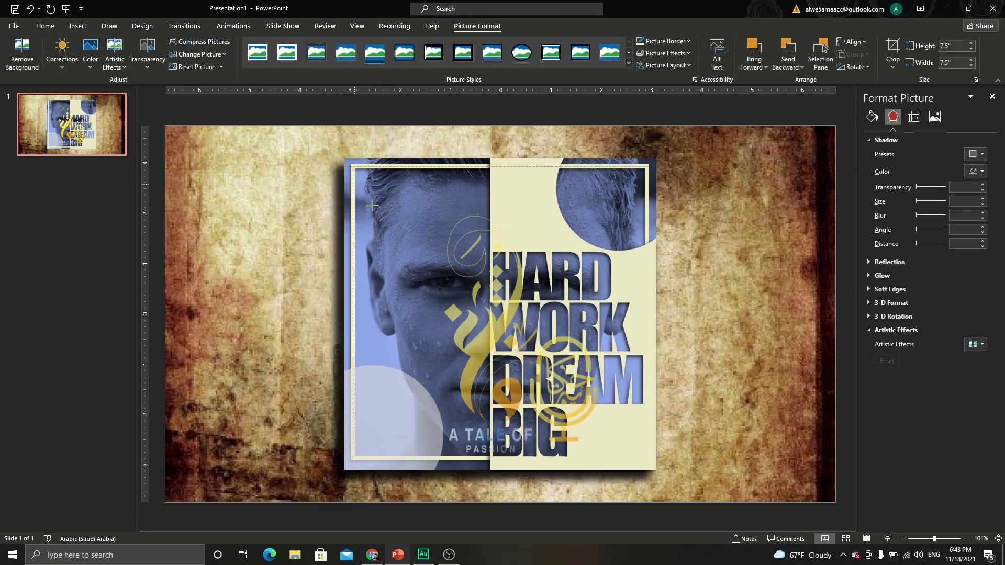
drag(636, 464, 397, 422)
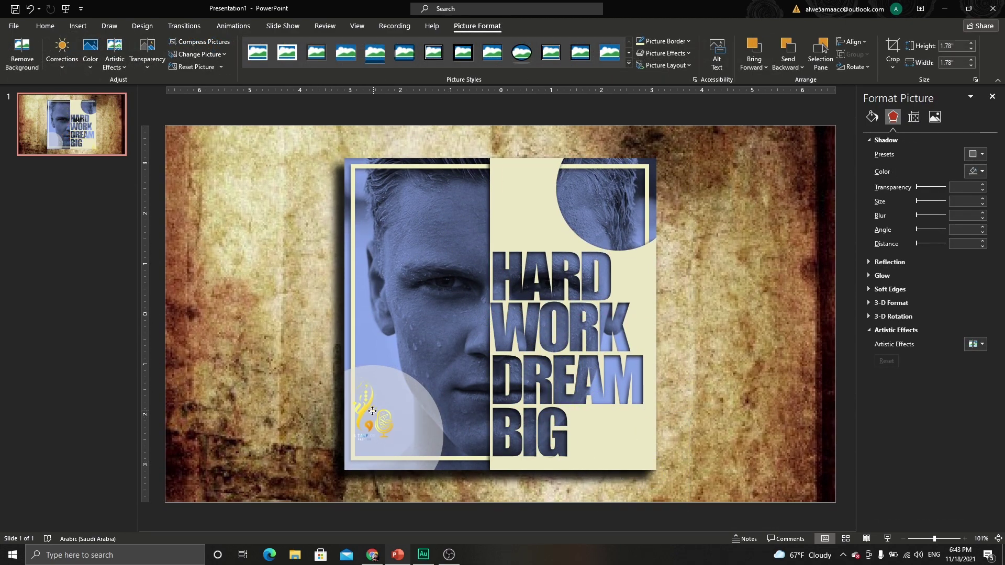
drag(442, 371, 464, 349)
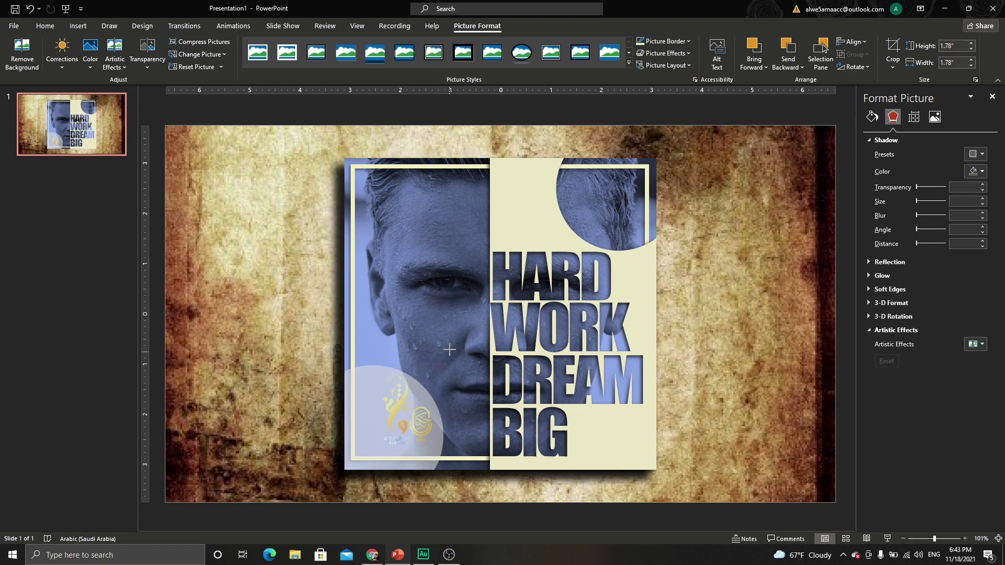
drag(392, 416, 382, 421)
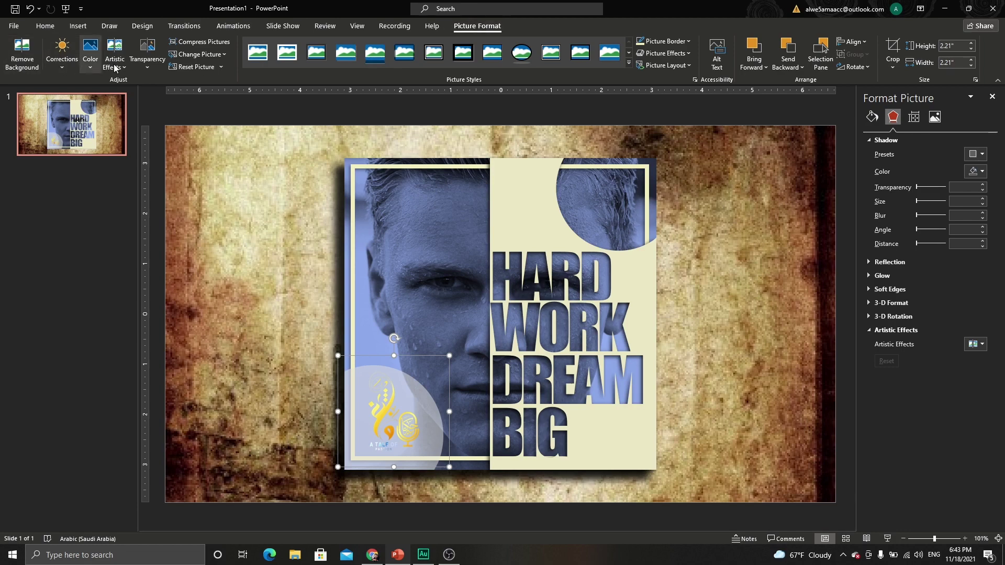
click(90, 55)
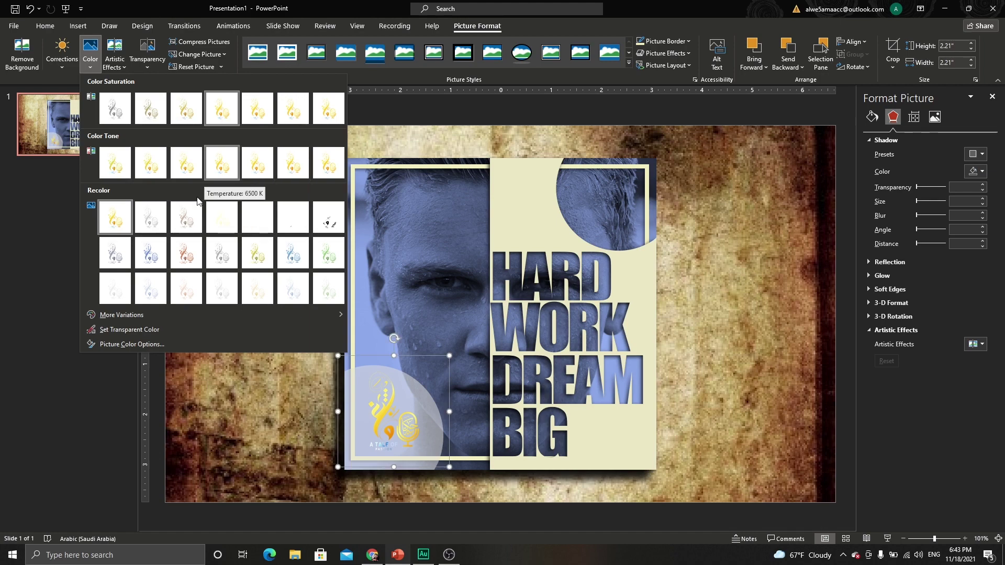
Step: Apply the blue Recolor option to the logo
click(149, 249)
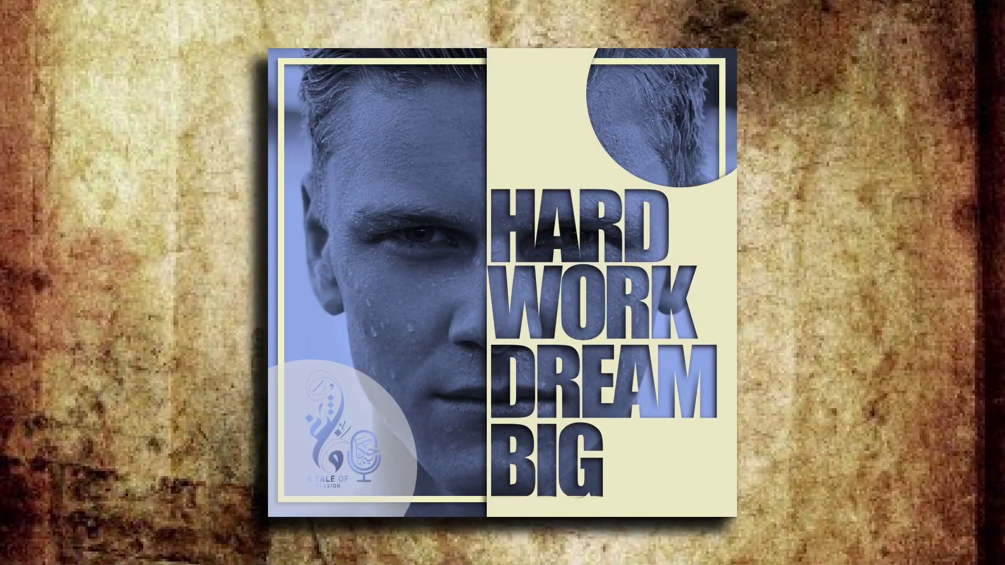